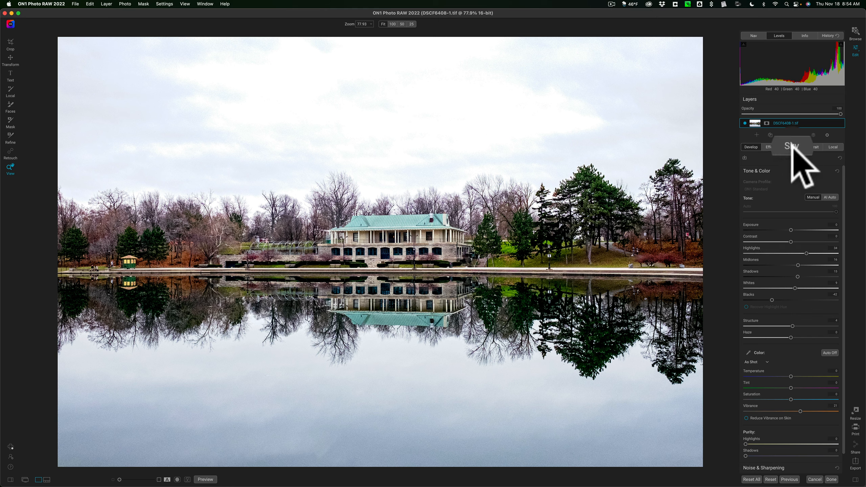
- Open Sky Swap AI, try the Night, Storm and Clouds styles, settle on Sunset, and view the additional styles
{"action": "left_click", "coordinate": [792, 147]}
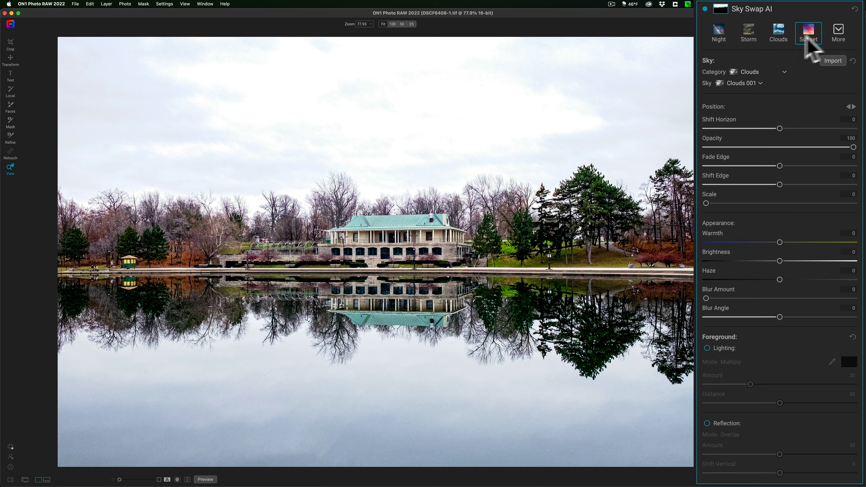
{"action": "left_click", "coordinate": [717, 33]}
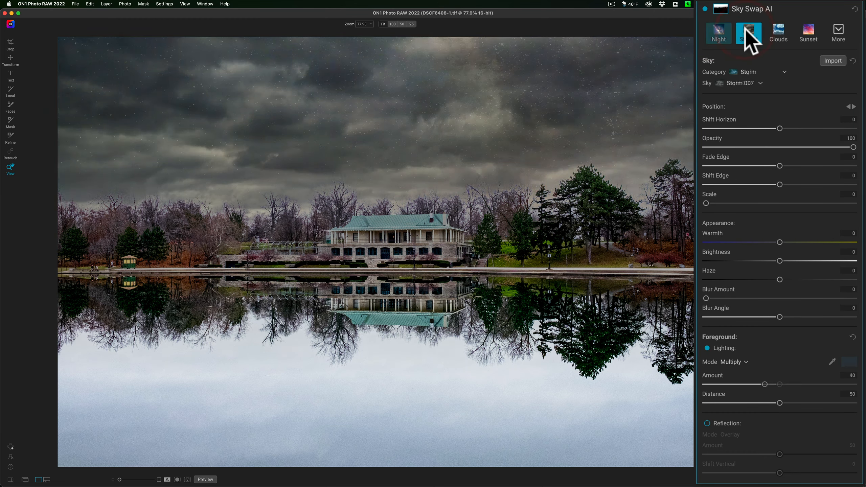
{"action": "left_click", "coordinate": [778, 32]}
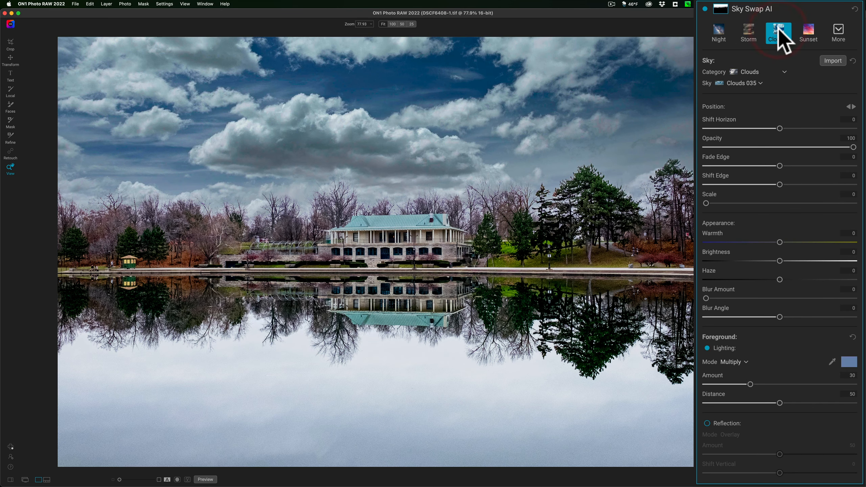
{"action": "left_click", "coordinate": [808, 31]}
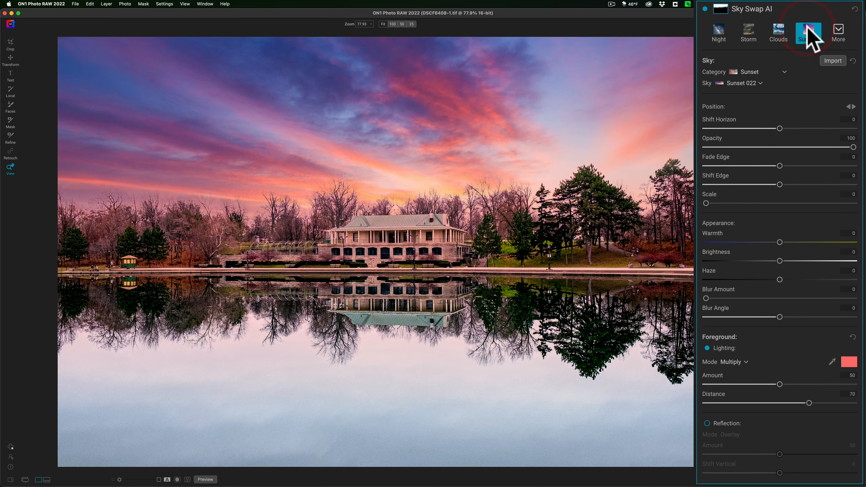
{"action": "left_click", "coordinate": [842, 29]}
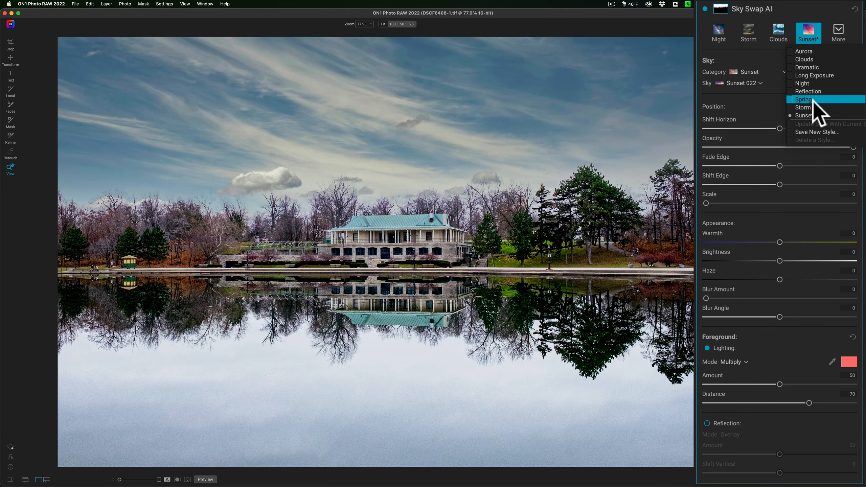
{"action": "left_click", "coordinate": [764, 49]}
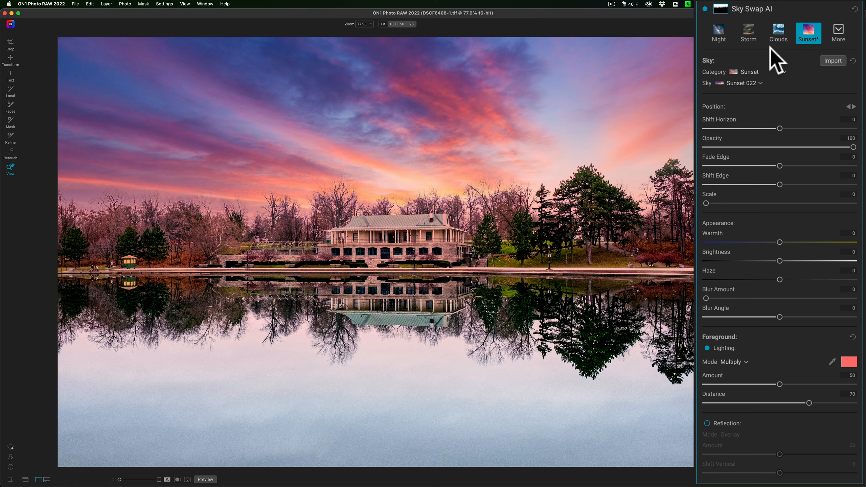
- Change the sky category to Clouds, try Clouds 002, and choose Clouds 004 as the replacement sky
{"action": "left_click", "coordinate": [785, 69]}
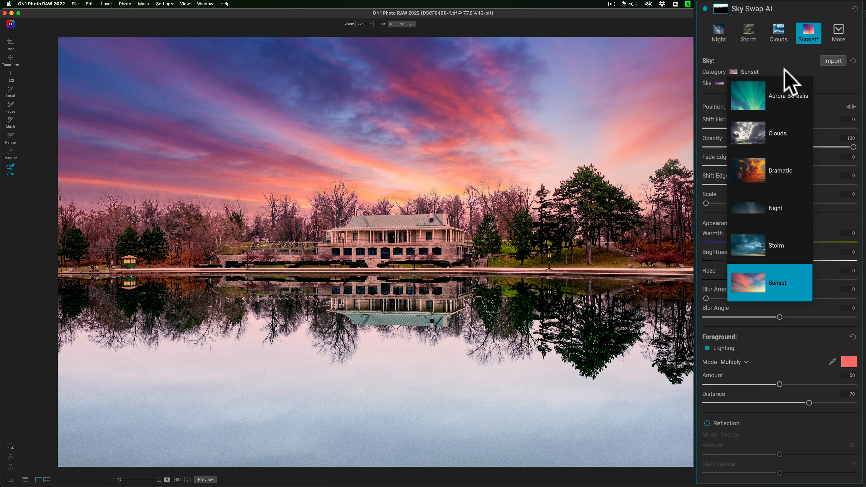
{"action": "left_click", "coordinate": [774, 127]}
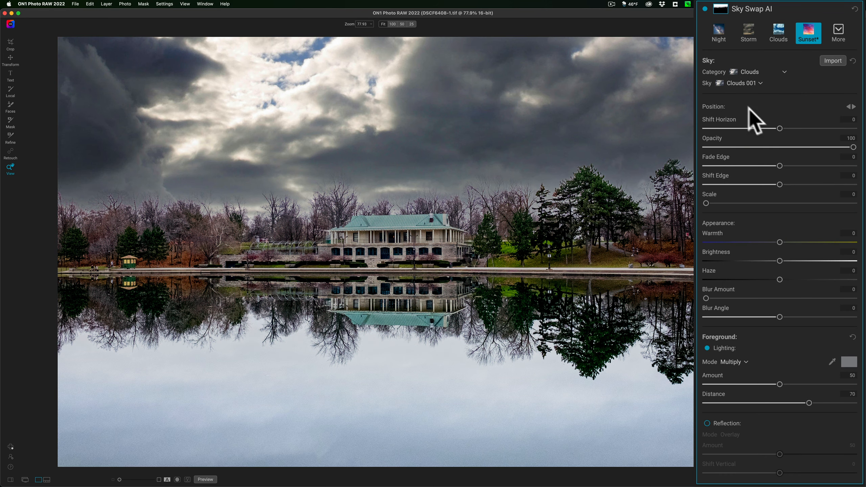
{"action": "left_click", "coordinate": [742, 83]}
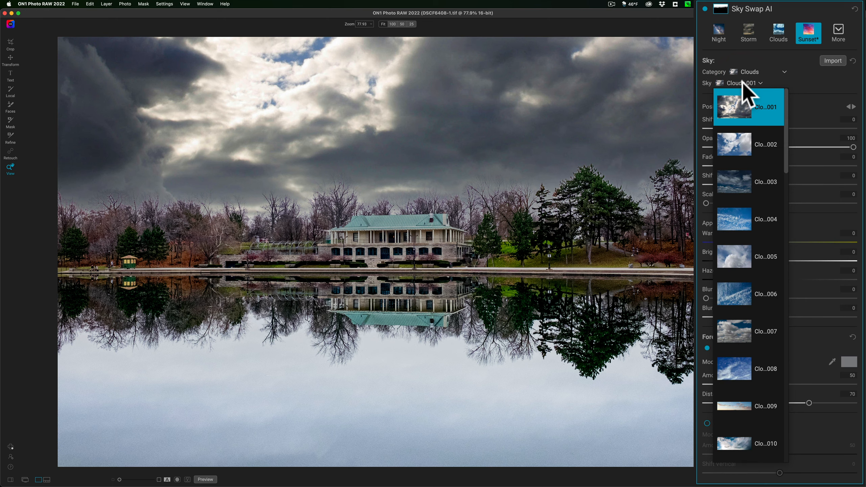
{"action": "left_click", "coordinate": [767, 147]}
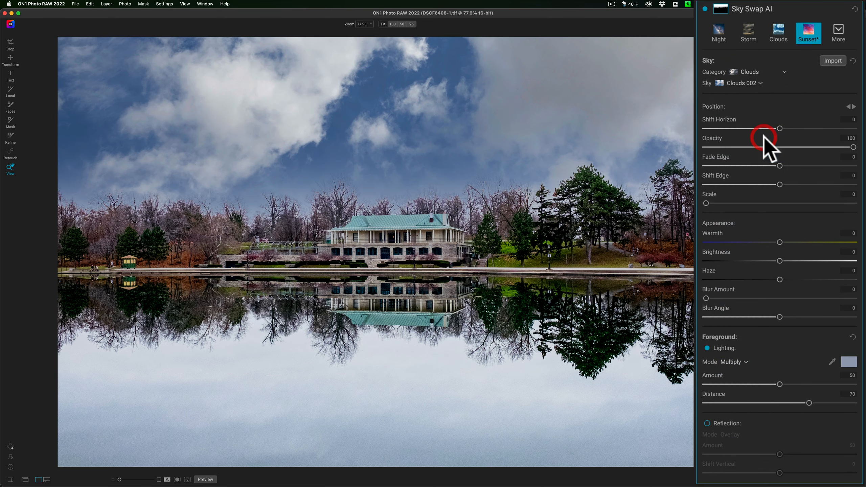
{"action": "left_click", "coordinate": [747, 86]}
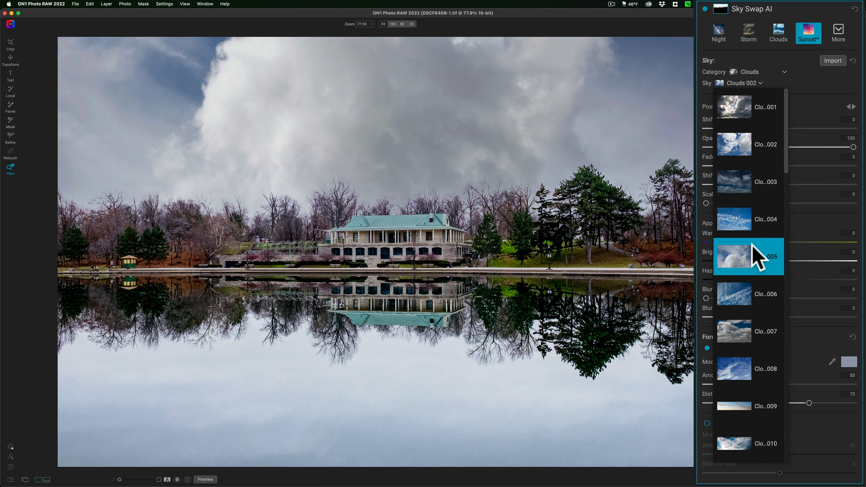
{"action": "left_click", "coordinate": [754, 223]}
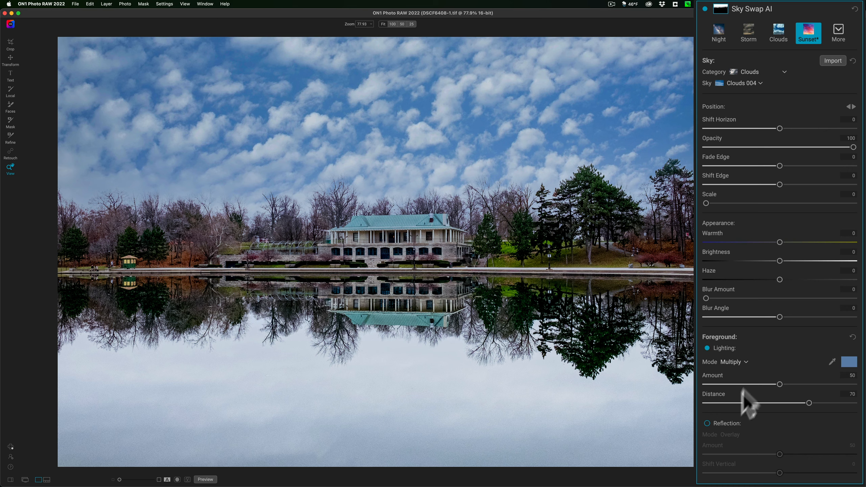
- Enable the sky's foreground reflection and set its Amount to 85 and Shift Vertical to -22
{"action": "left_click", "coordinate": [708, 424]}
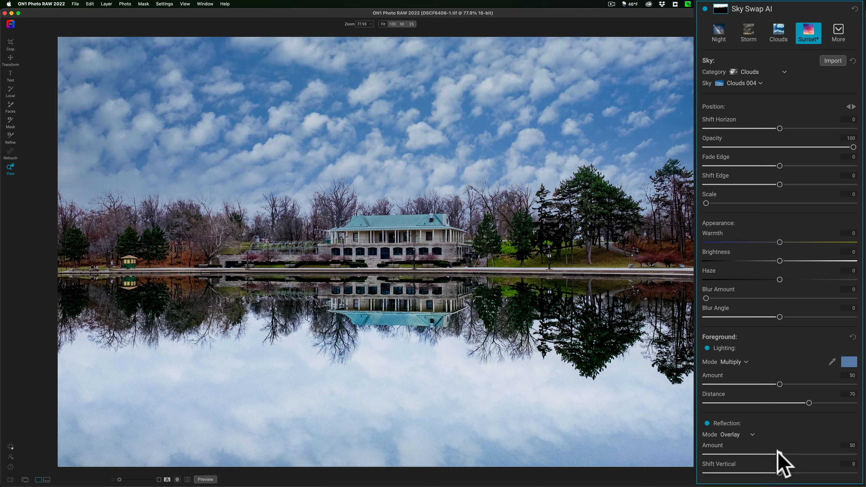
{"action": "left_click_drag", "start_coordinate": [780, 454], "coordinate": [799, 454]}
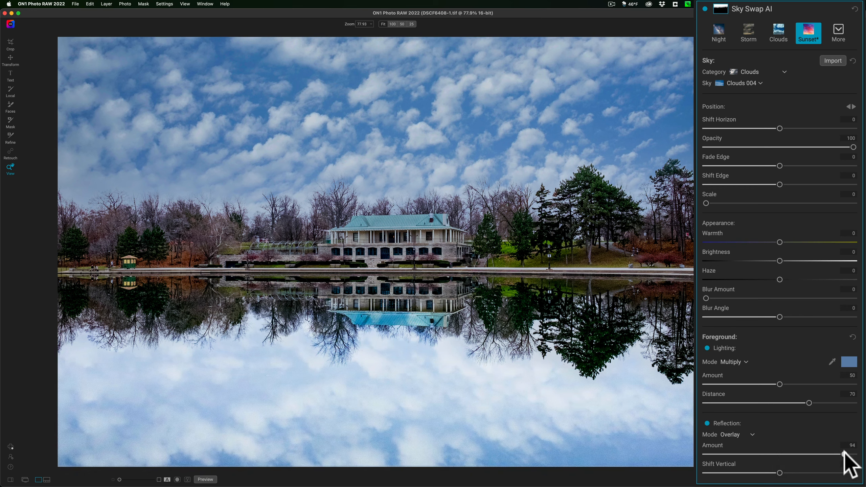
{"action": "mouse_move", "coordinate": [848, 454]}
{"action": "left_mouse_down"}
{"action": "mouse_move", "coordinate": [725, 454]}
{"action": "mouse_move", "coordinate": [831, 454]}
{"action": "left_mouse_up"}
{"action": "left_click_drag", "start_coordinate": [779, 473], "coordinate": [764, 473]}
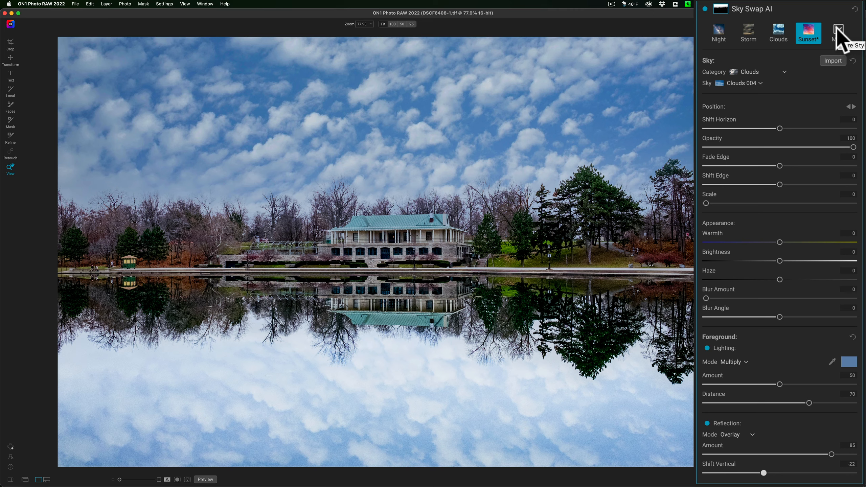
- Start importing custom skies and open the Cotton Candy Skies folder on the iCloud Desktop
{"action": "left_click", "coordinate": [830, 60]}
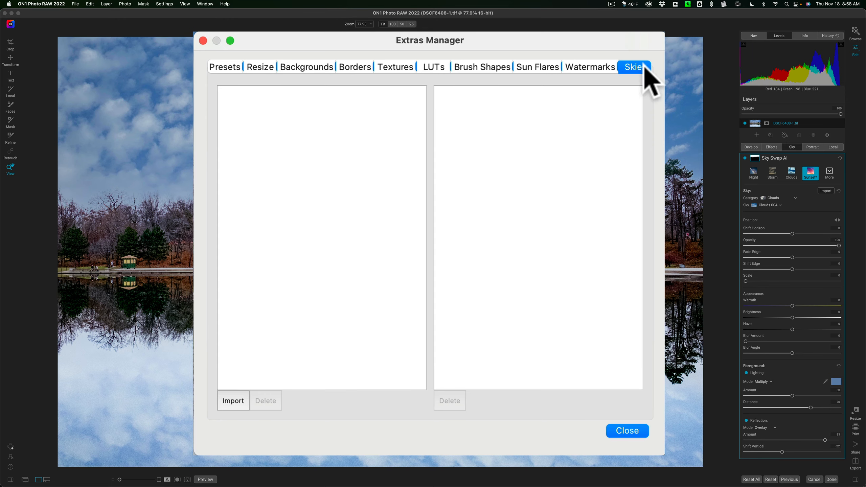
{"action": "left_click", "coordinate": [231, 403]}
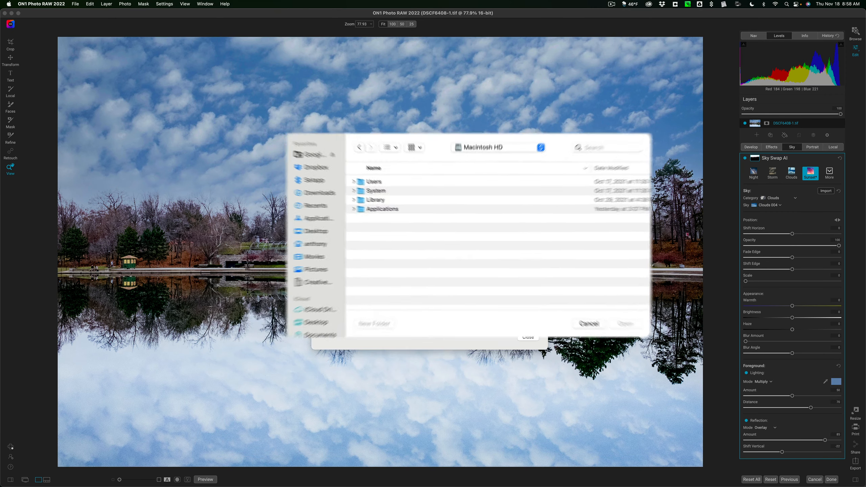
{"action": "left_click", "coordinate": [240, 364]}
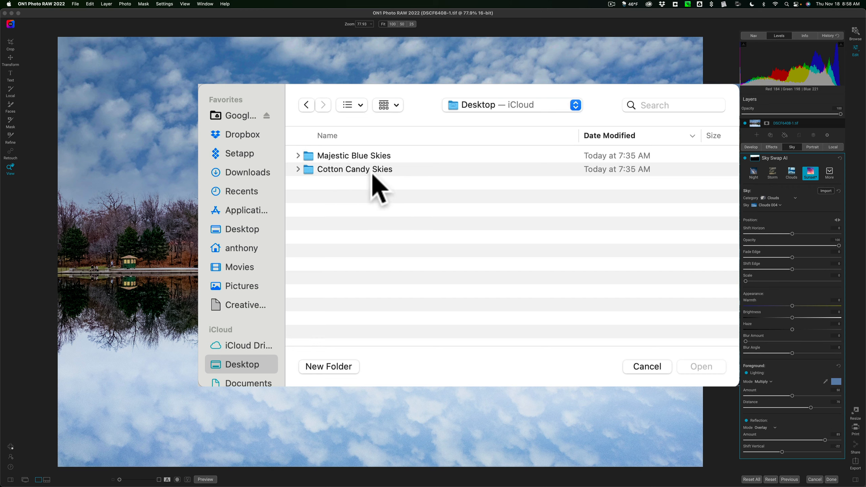
{"action": "left_click", "coordinate": [343, 170]}
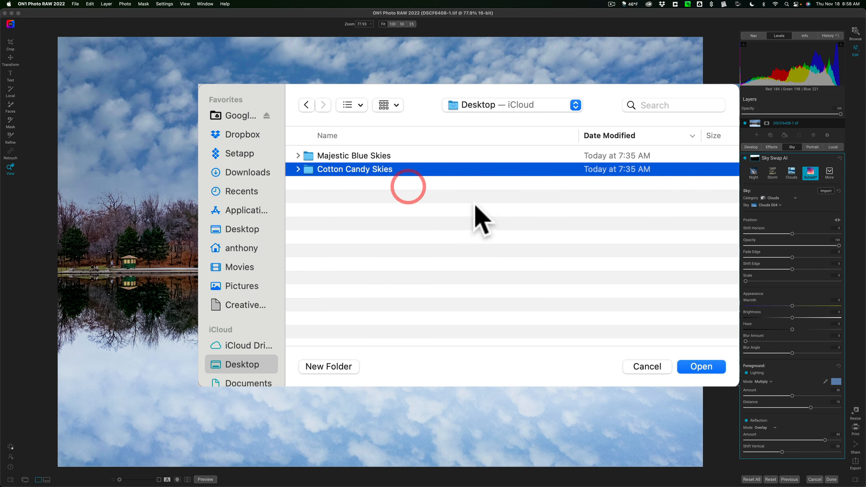
{"action": "left_click", "coordinate": [700, 367]}
- Select all images from Cotton Candy Sky 25.jpg through Cotton Candy Sky 01.jpg and open them for import
{"action": "scroll", "coordinate": [469, 229], "scroll_direction": "down", "scroll_amount": 5}
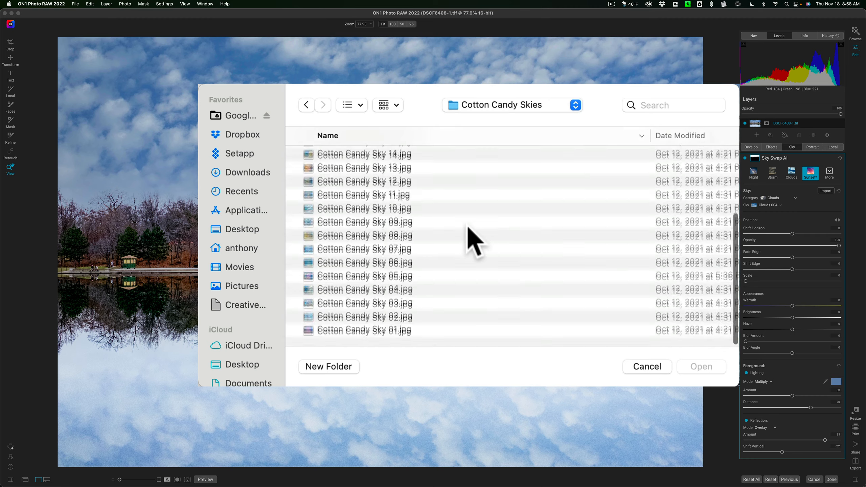
{"action": "scroll", "coordinate": [469, 228], "scroll_direction": "up", "scroll_amount": 5}
{"action": "scroll", "coordinate": [475, 249], "scroll_direction": "right", "scroll_amount": 2}
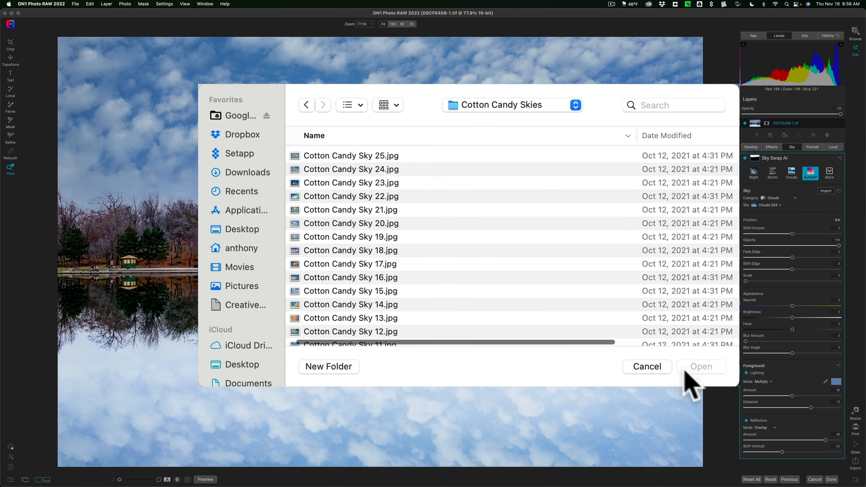
{"action": "scroll", "coordinate": [426, 221], "scroll_direction": "up", "scroll_amount": 2}
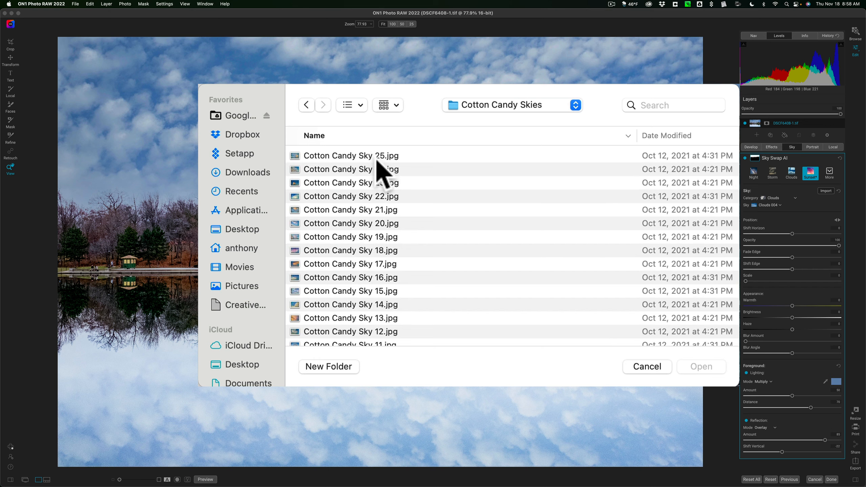
{"action": "left_click", "coordinate": [395, 157]}
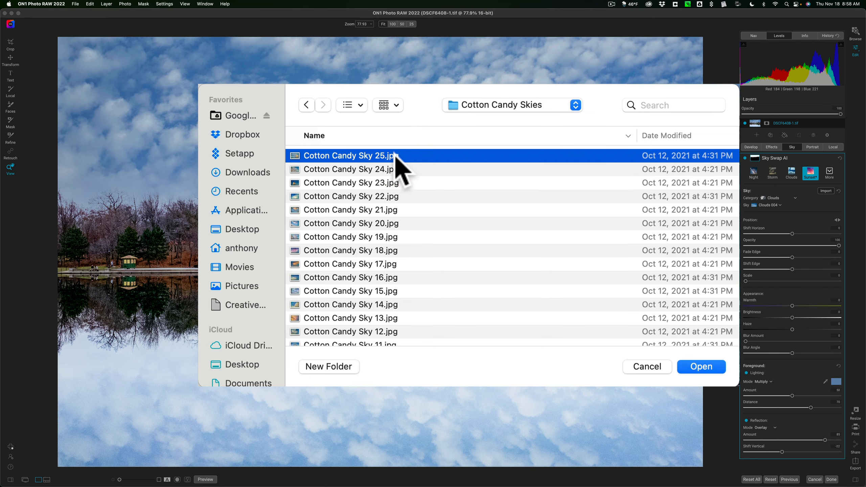
{"action": "key", "text": "super"}
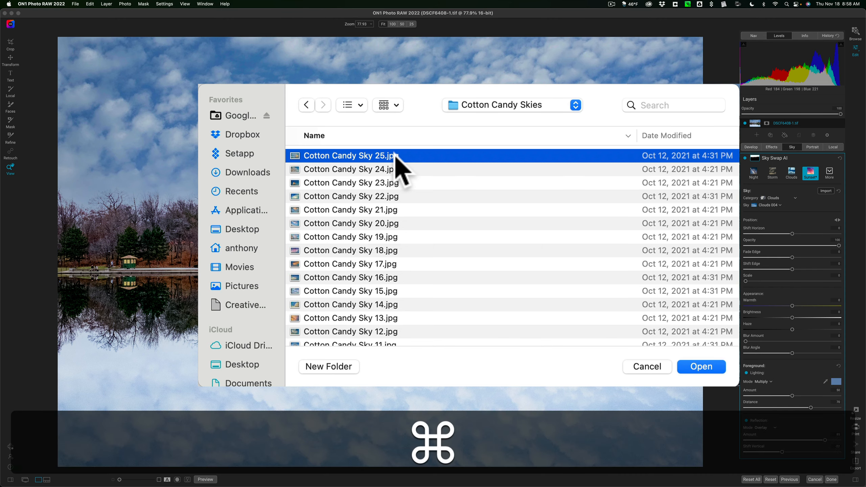
{"action": "key", "text": "super+a"}
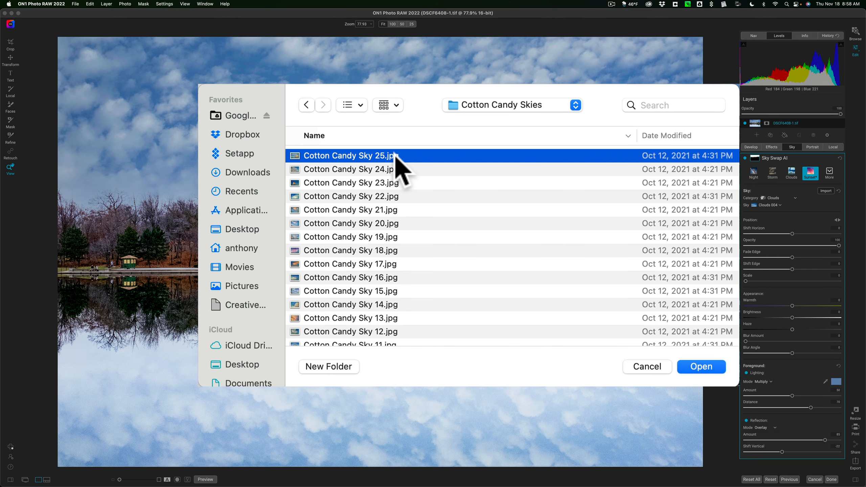
{"action": "scroll", "coordinate": [397, 166], "scroll_direction": "down", "scroll_amount": 1}
{"action": "scroll", "coordinate": [403, 174], "scroll_direction": "down", "scroll_amount": 2}
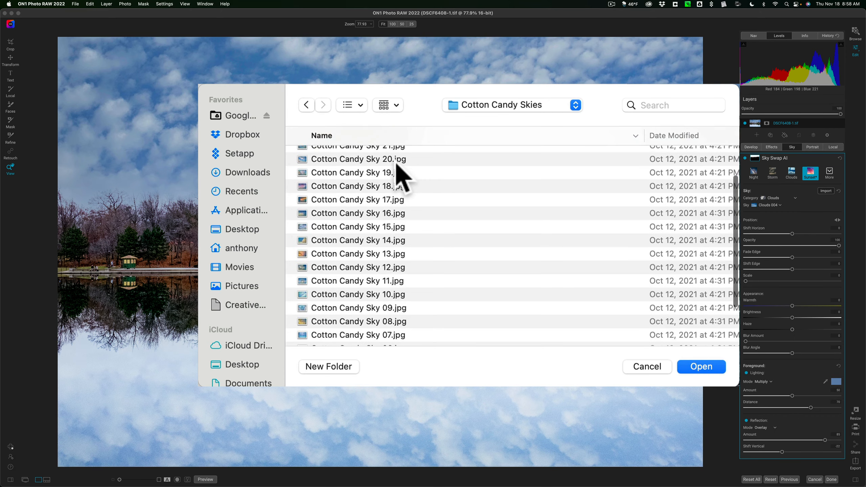
{"action": "scroll", "coordinate": [402, 174], "scroll_direction": "up", "scroll_amount": 4}
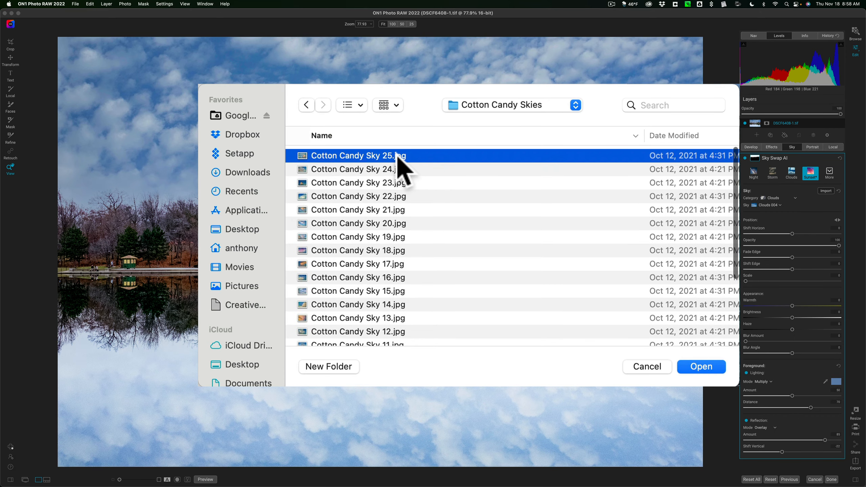
{"action": "scroll", "coordinate": [401, 158], "scroll_direction": "right", "scroll_amount": 1}
{"action": "scroll", "coordinate": [397, 154], "scroll_direction": "left", "scroll_amount": 1}
{"action": "scroll", "coordinate": [397, 154], "scroll_direction": "down", "scroll_amount": 5}
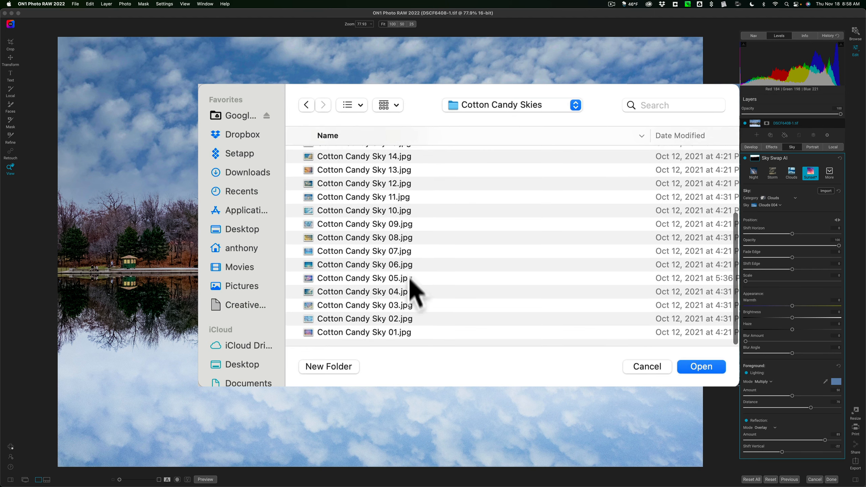
{"action": "left_click", "coordinate": [395, 332], "text": "shift"}
{"action": "scroll", "coordinate": [394, 332], "scroll_direction": "up", "scroll_amount": 4}
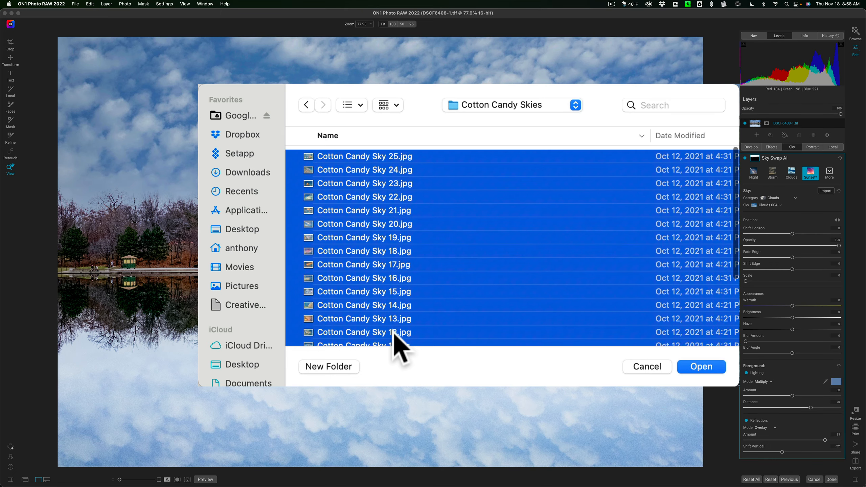
{"action": "left_click", "coordinate": [705, 367]}
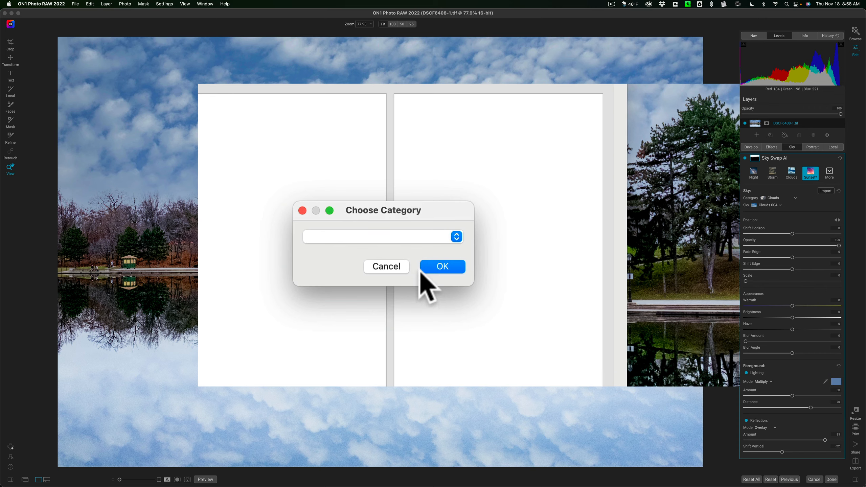
- Add a sky category named Cotton Candy Skies, import the selected images into it, and dismiss the import report
{"action": "left_click", "coordinate": [457, 237]}
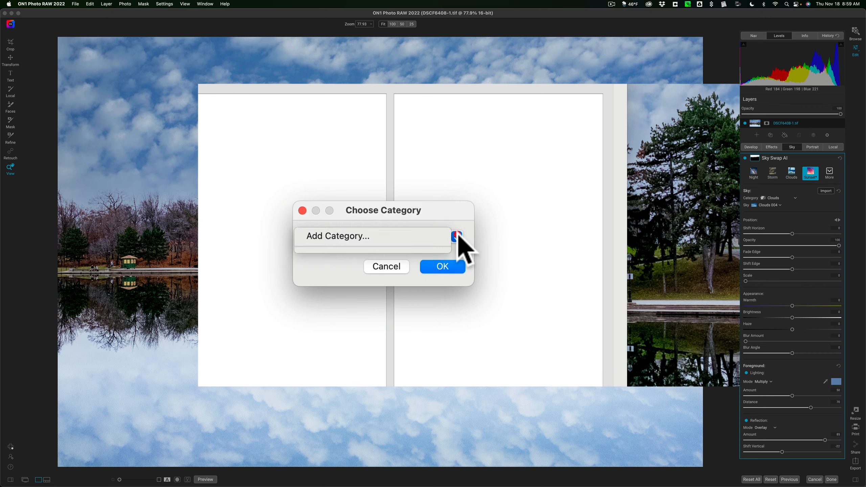
{"action": "left_click", "coordinate": [357, 235]}
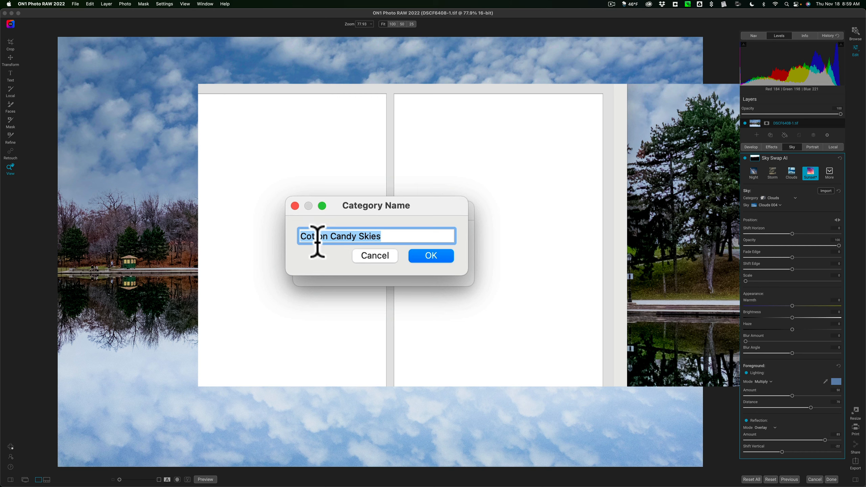
{"action": "left_click", "coordinate": [430, 256]}
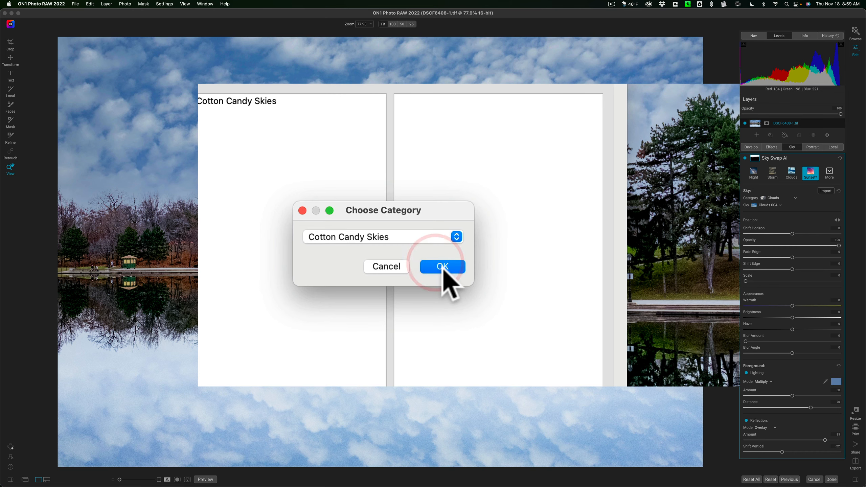
{"action": "left_click", "coordinate": [442, 269]}
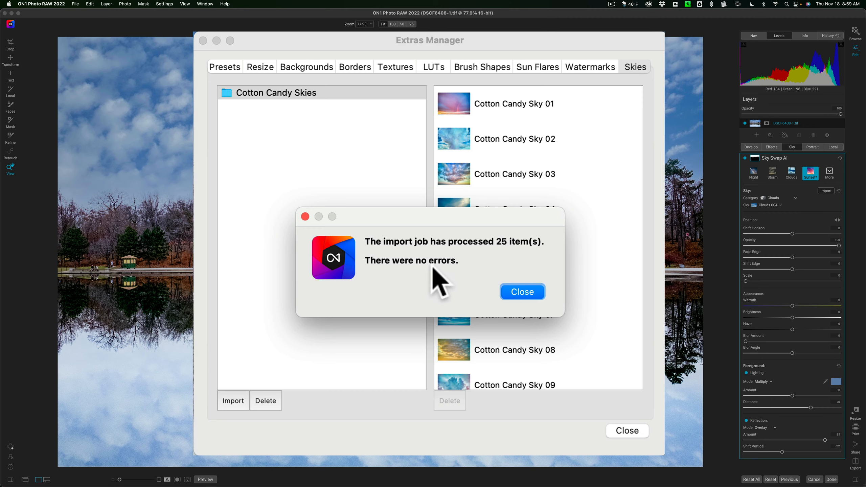
{"action": "left_click", "coordinate": [515, 290]}
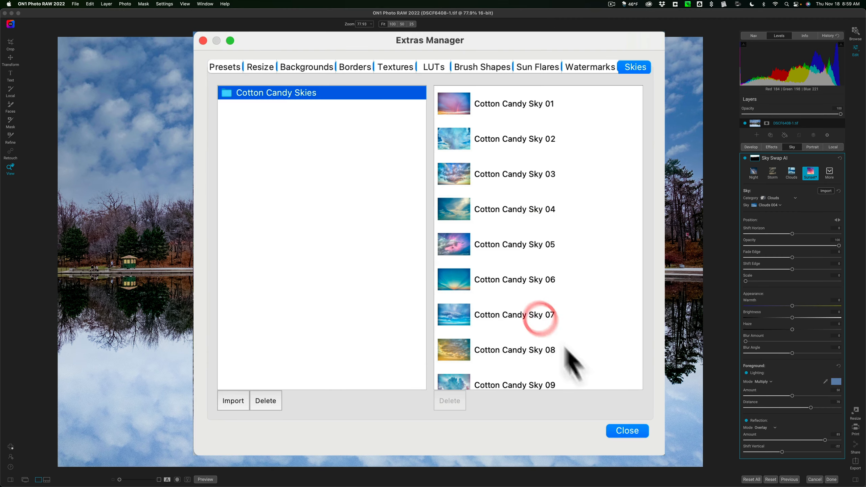
- Close the Extras Manager and switch the sky category to Cotton Candy Skies
{"action": "left_click", "coordinate": [626, 431]}
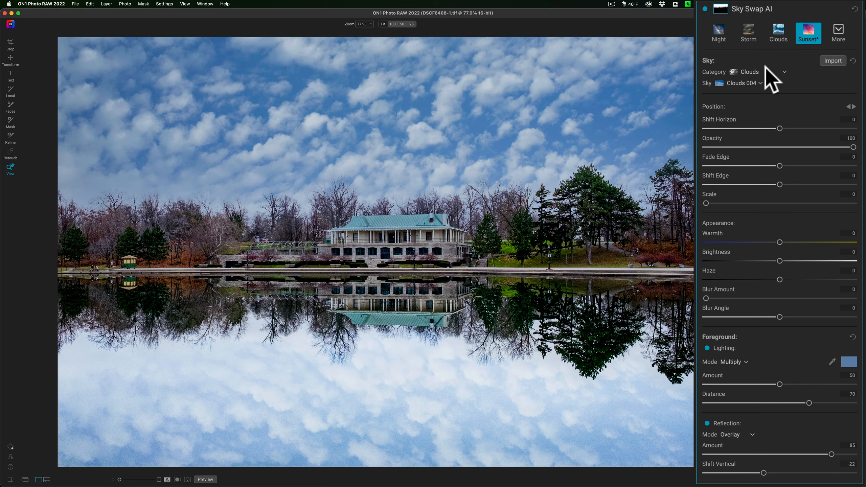
{"action": "left_click", "coordinate": [783, 71]}
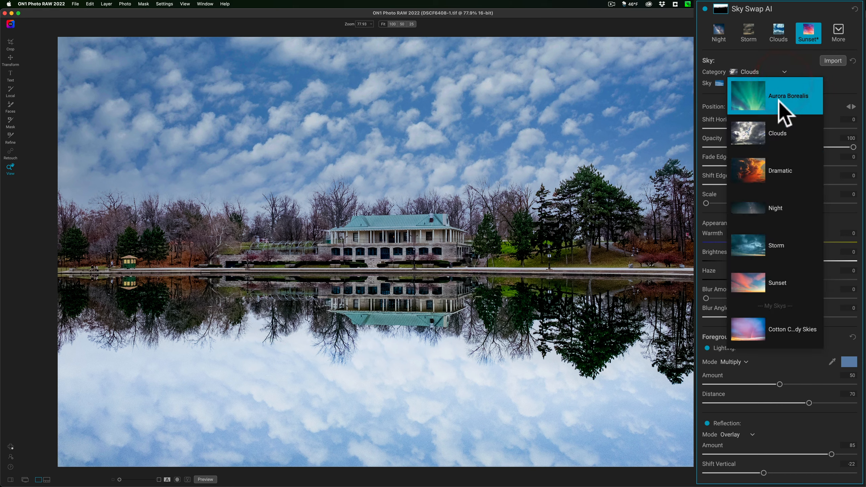
{"action": "left_click", "coordinate": [784, 328]}
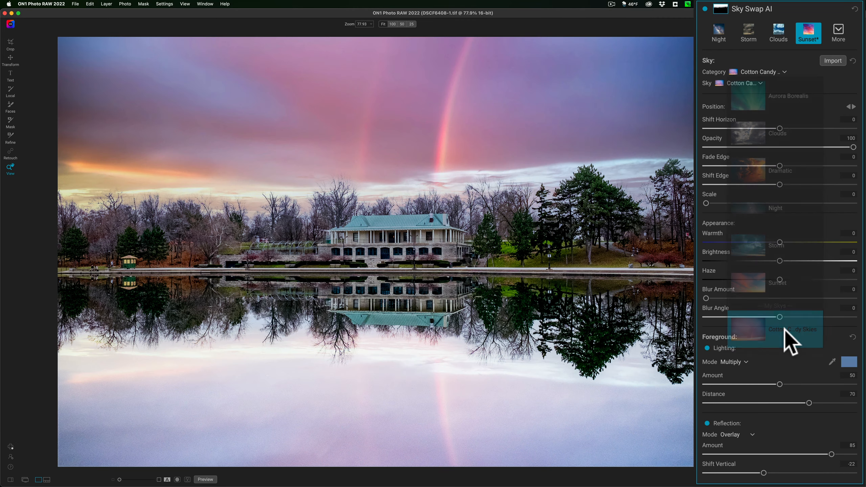
- Try Cotton Candy Sky 04, 05 and 06 as replacements and settle on Cotton Candy Sky 03
{"action": "left_click", "coordinate": [759, 83]}
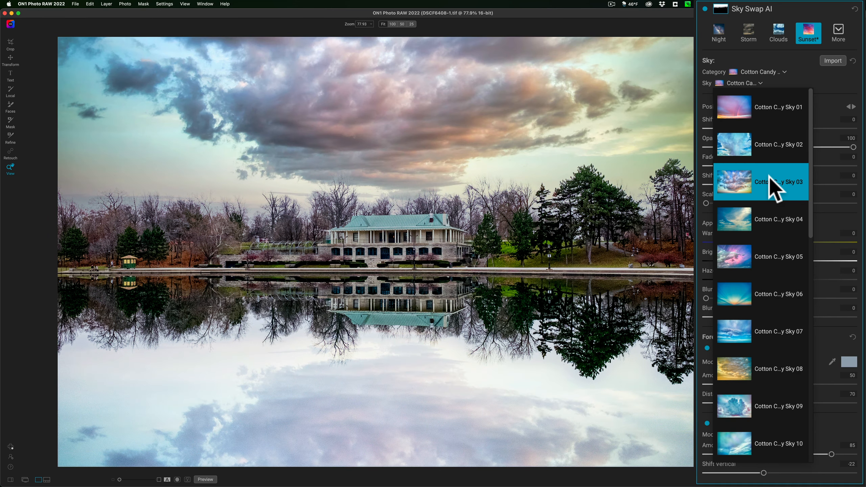
{"action": "left_click", "coordinate": [773, 216]}
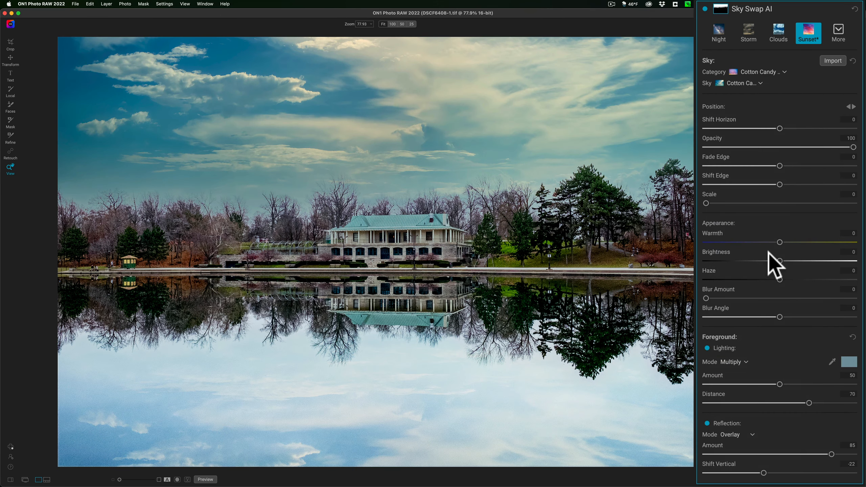
{"action": "left_click", "coordinate": [760, 84]}
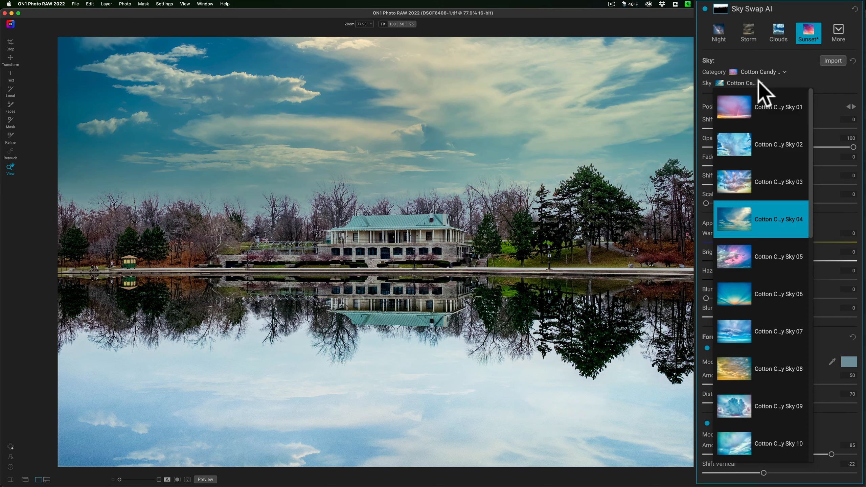
{"action": "left_click", "coordinate": [773, 252]}
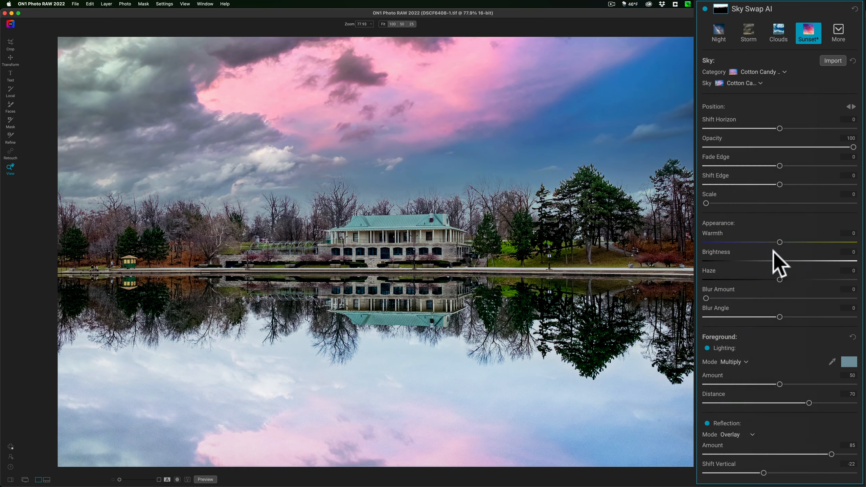
{"action": "left_click", "coordinate": [747, 85]}
{"action": "left_click", "coordinate": [769, 295]}
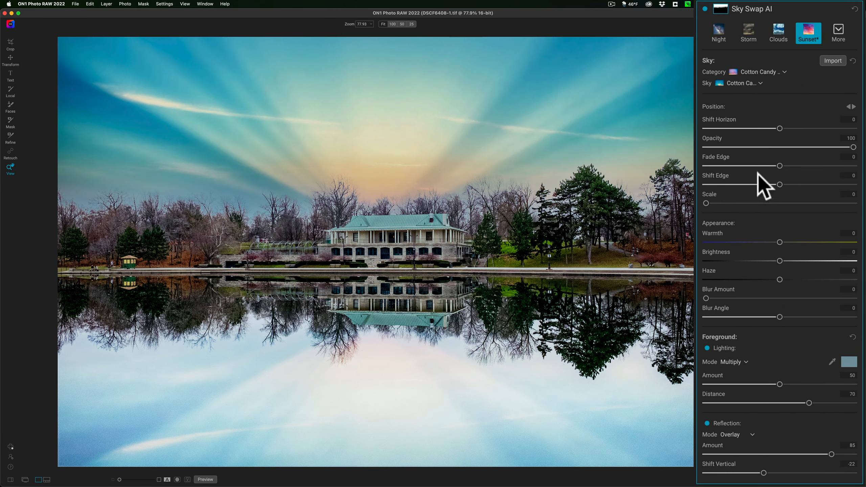
{"action": "left_click", "coordinate": [752, 82]}
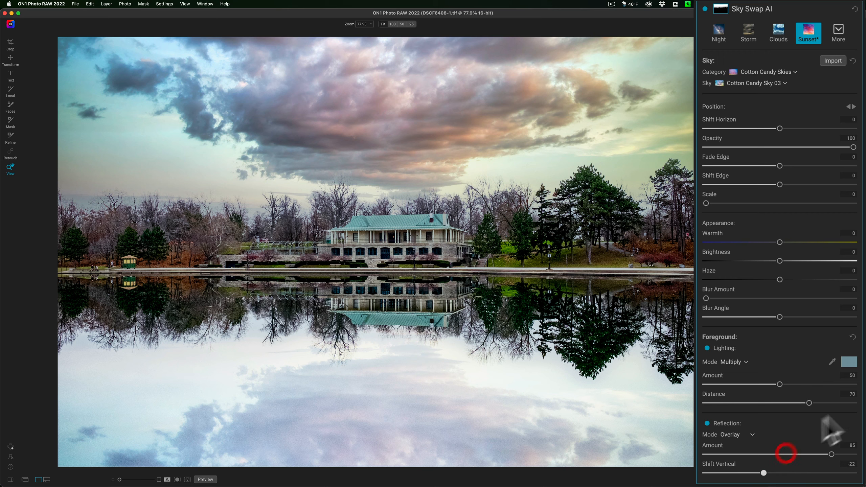
- Set the reflection Amount to 90 and the sky's Shift Horizon to 1
{"action": "left_click", "coordinate": [833, 454]}
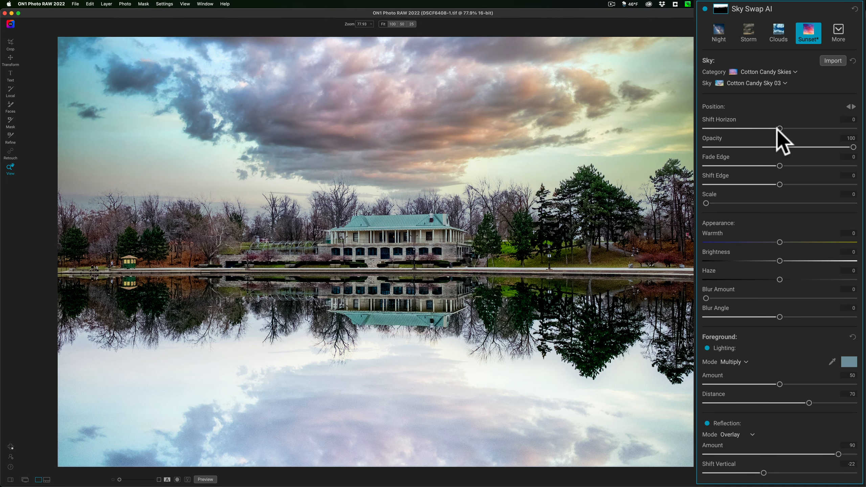
{"action": "left_click_drag", "start_coordinate": [779, 128], "coordinate": [780, 128]}
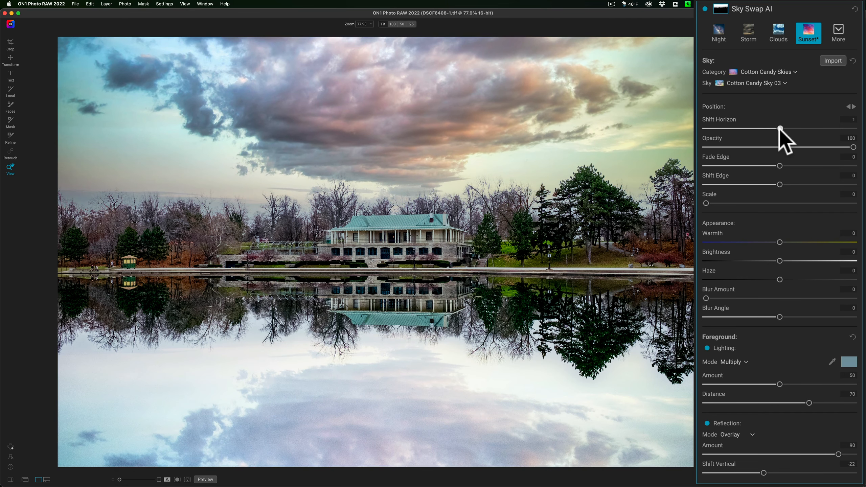
{"action": "left_click", "coordinate": [780, 128]}
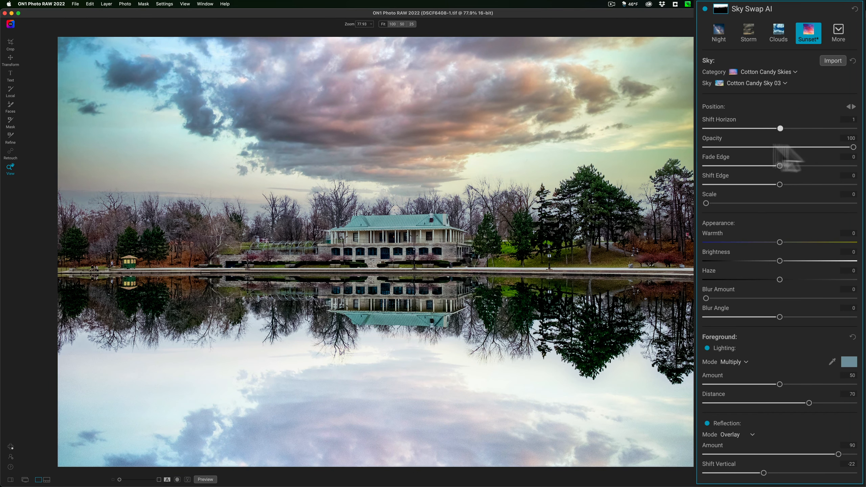
- Try a lower sky Opacity and different Fade Edge values, resetting each to its default
{"action": "left_click_drag", "start_coordinate": [853, 147], "coordinate": [781, 147]}
{"action": "double_click", "coordinate": [781, 147]}
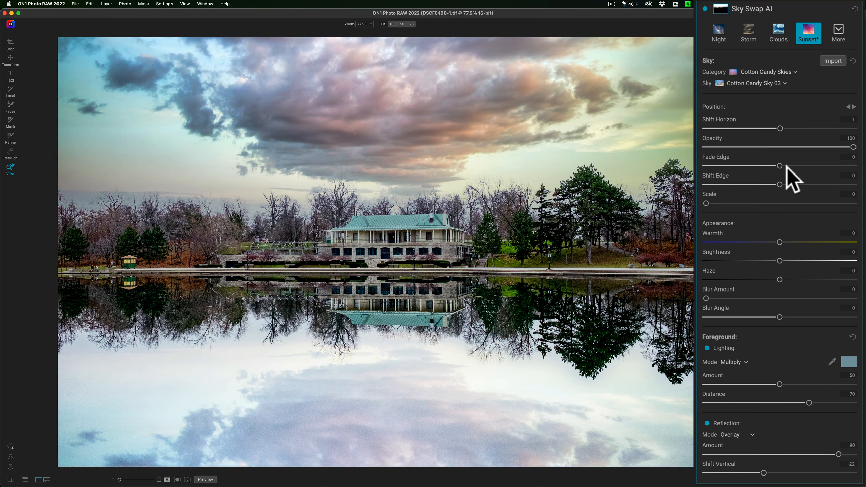
{"action": "left_click_drag", "start_coordinate": [807, 166], "coordinate": [765, 167]}
{"action": "left_click_drag", "start_coordinate": [769, 166], "coordinate": [748, 166]}
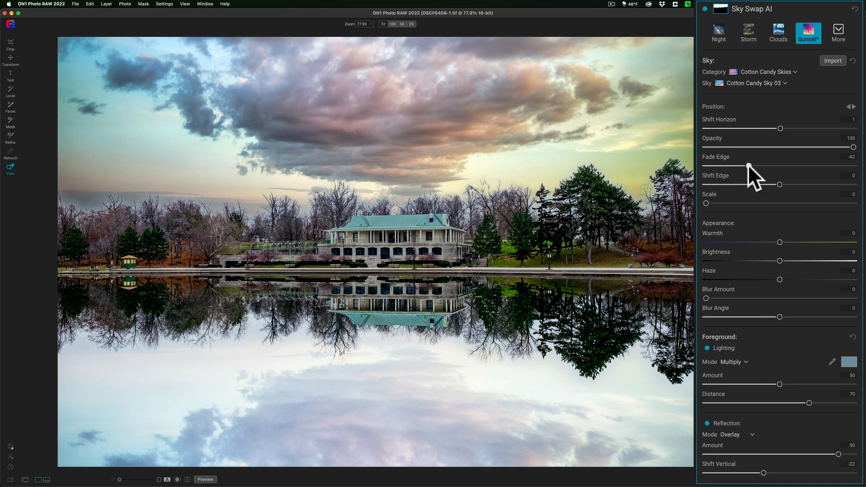
{"action": "double_click", "coordinate": [748, 167]}
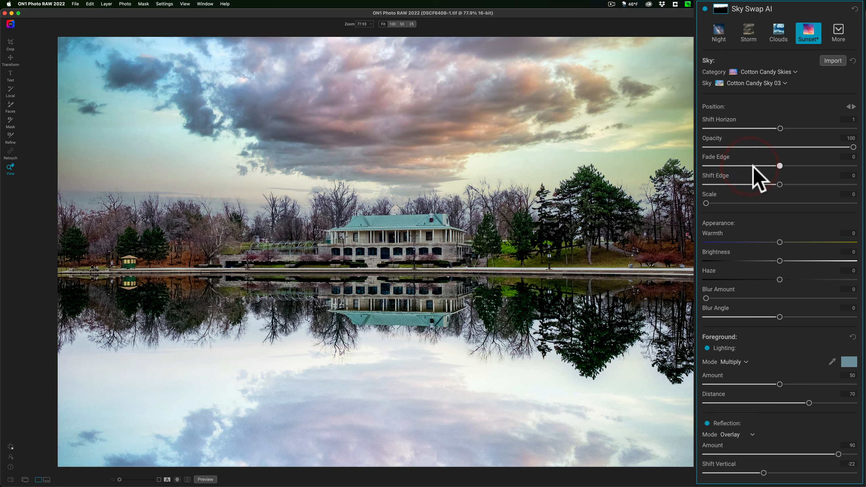
- Try different Shift Edge and Scale values for the sky, returning both to 0
{"action": "left_click", "coordinate": [778, 184]}
{"action": "left_click_drag", "start_coordinate": [813, 182], "coordinate": [784, 183]}
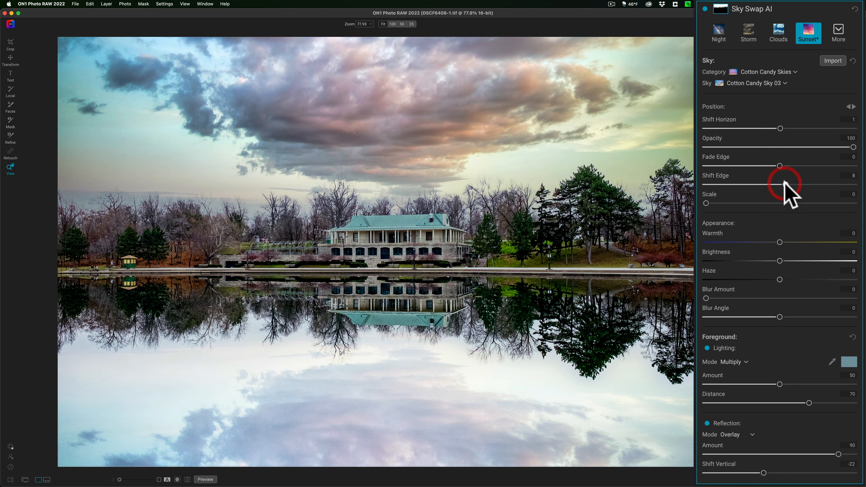
{"action": "double_click", "coordinate": [784, 185]}
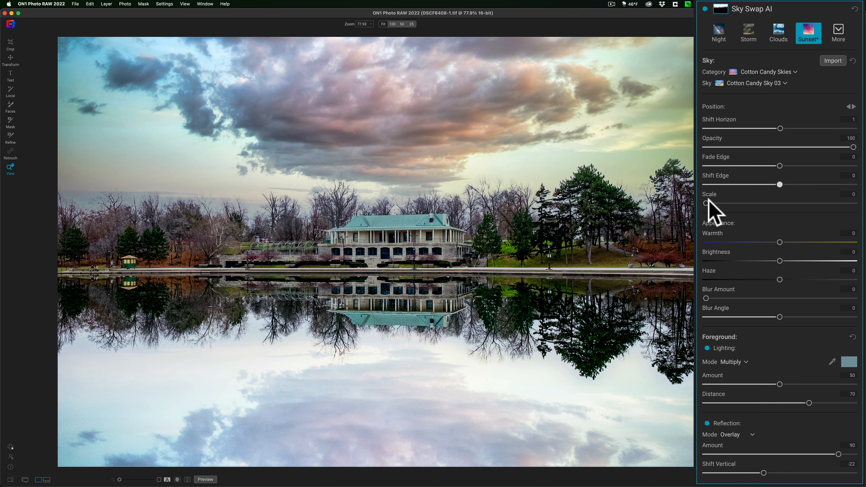
{"action": "mouse_move", "coordinate": [708, 202]}
{"action": "left_mouse_down"}
{"action": "mouse_move", "coordinate": [769, 202]}
{"action": "mouse_move", "coordinate": [706, 203]}
{"action": "left_mouse_up"}
- Try the sky's Warmth, Brightness and Haze adjustments, returning them all to 0
{"action": "mouse_move", "coordinate": [779, 241]}
{"action": "left_mouse_down"}
{"action": "mouse_move", "coordinate": [846, 242]}
{"action": "mouse_move", "coordinate": [703, 243]}
{"action": "mouse_move", "coordinate": [779, 242]}
{"action": "left_mouse_up"}
{"action": "left_click_drag", "start_coordinate": [779, 260], "coordinate": [749, 243]}
{"action": "double_click", "coordinate": [749, 242]}
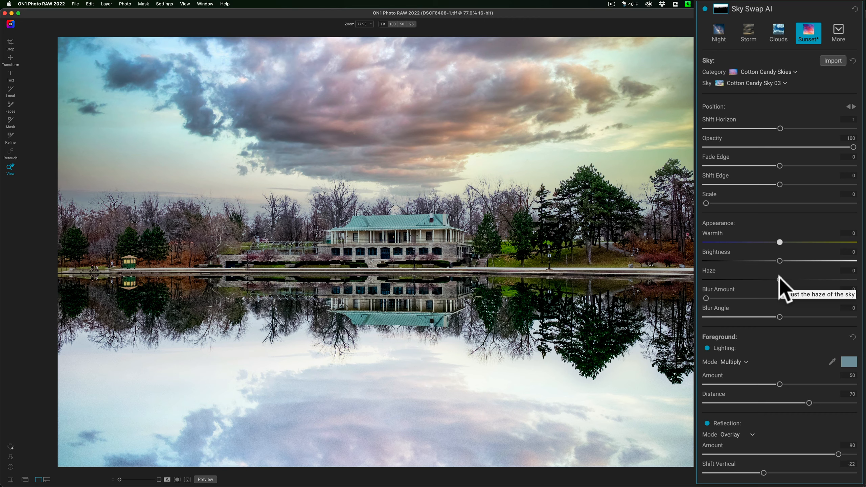
{"action": "left_click_drag", "start_coordinate": [780, 278], "coordinate": [749, 278]}
{"action": "double_click", "coordinate": [749, 279]}
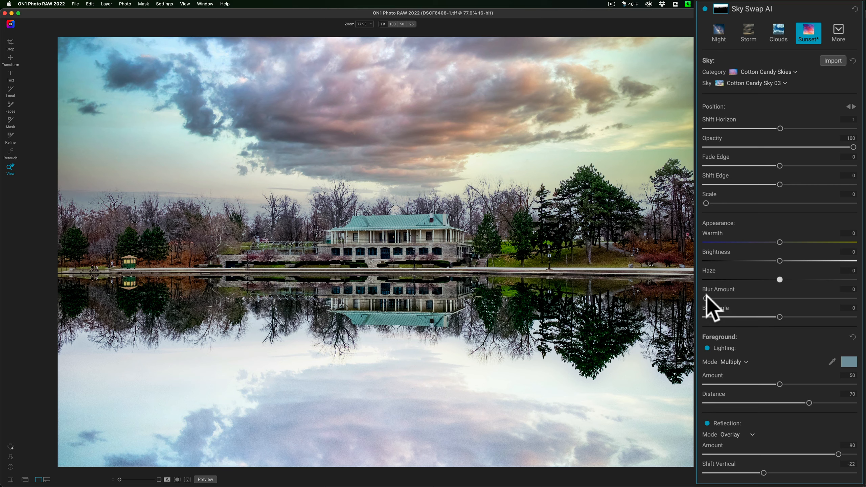
- Try a motion blur on the sky with Blur Amount 61 and Blur Angle -46
{"action": "left_click_drag", "start_coordinate": [706, 297], "coordinate": [798, 299]}
{"action": "left_click_drag", "start_coordinate": [734, 295], "coordinate": [705, 298]}
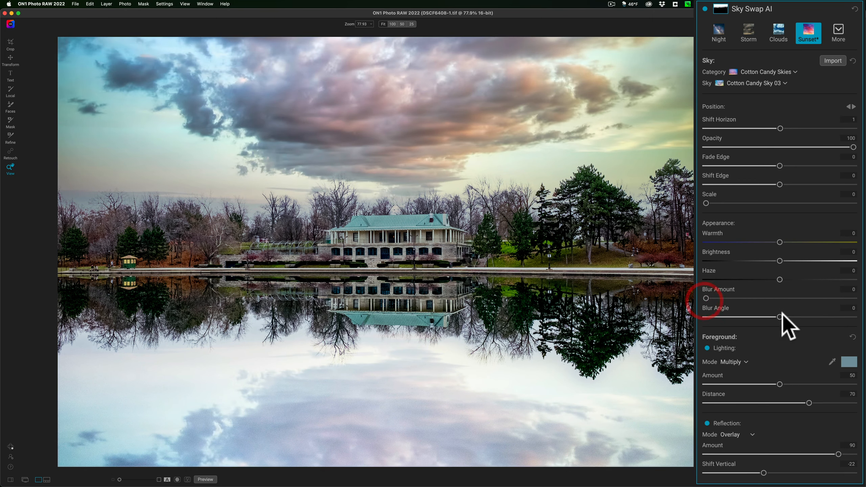
{"action": "left_click_drag", "start_coordinate": [834, 316], "coordinate": [700, 318]}
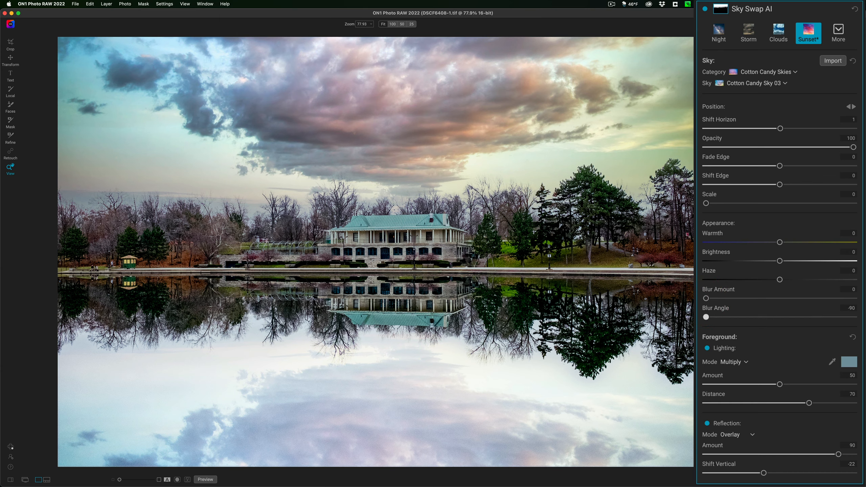
{"action": "left_click_drag", "start_coordinate": [707, 298], "coordinate": [796, 298]}
{"action": "mouse_move", "coordinate": [705, 316]}
{"action": "left_mouse_down"}
{"action": "mouse_move", "coordinate": [792, 316]}
{"action": "mouse_move", "coordinate": [714, 314]}
{"action": "mouse_move", "coordinate": [778, 313]}
{"action": "mouse_move", "coordinate": [736, 317]}
{"action": "left_mouse_up"}
{"action": "mouse_move", "coordinate": [704, 316]}
{"action": "left_mouse_down"}
{"action": "mouse_move", "coordinate": [776, 316]}
{"action": "mouse_move", "coordinate": [741, 317]}
{"action": "left_mouse_up"}
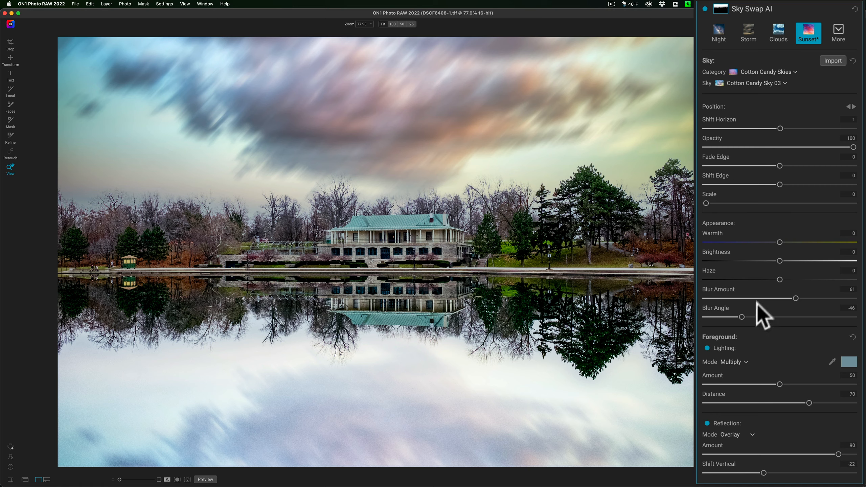
- Set the sky's Blur Angle to -90 and Blur Amount to 2
{"action": "mouse_move", "coordinate": [742, 317]}
{"action": "left_mouse_down"}
{"action": "mouse_move", "coordinate": [753, 317]}
{"action": "mouse_move", "coordinate": [703, 317]}
{"action": "mouse_move", "coordinate": [726, 309]}
{"action": "left_mouse_up"}
{"action": "double_click", "coordinate": [794, 297]}
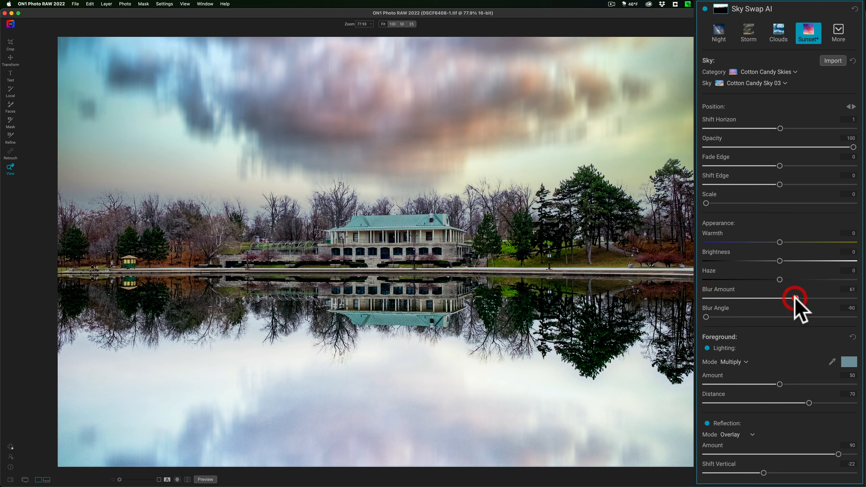
{"action": "left_click_drag", "start_coordinate": [794, 296], "coordinate": [792, 297]}
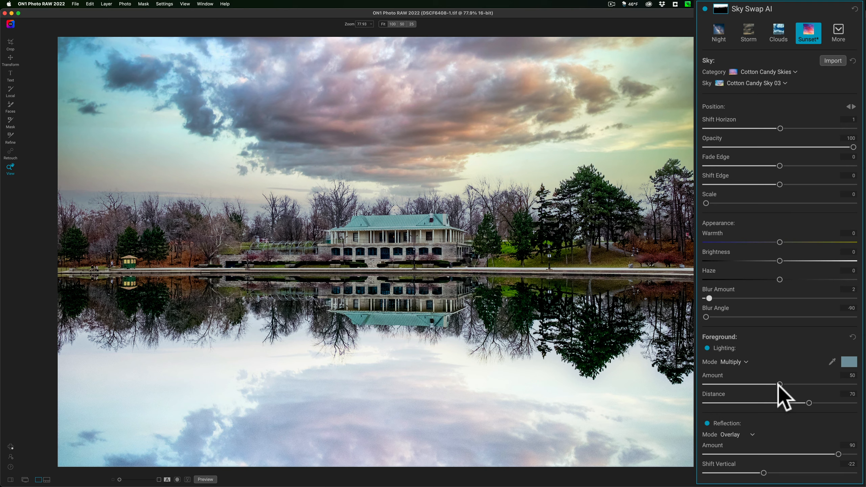
- Set the foreground lighting Amount to 5 and its Distance to 30
{"action": "left_click_drag", "start_coordinate": [779, 383], "coordinate": [714, 383]}
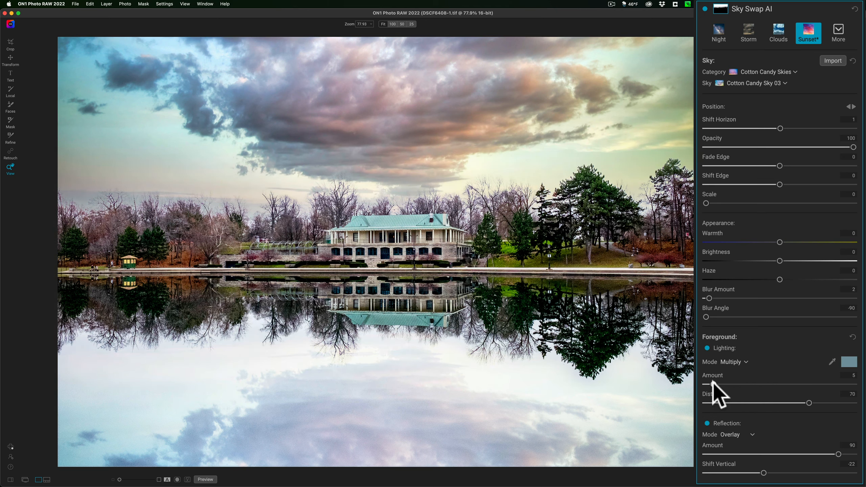
{"action": "left_click_drag", "start_coordinate": [808, 403], "coordinate": [756, 405]}
{"action": "left_click_drag", "start_coordinate": [713, 384], "coordinate": [800, 385]}
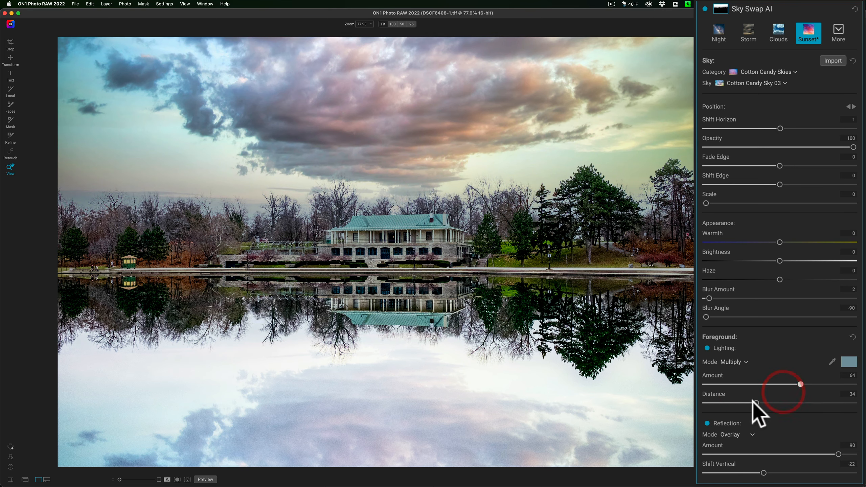
{"action": "mouse_move", "coordinate": [755, 410]}
{"action": "left_mouse_down"}
{"action": "mouse_move", "coordinate": [824, 403]}
{"action": "mouse_move", "coordinate": [729, 411]}
{"action": "mouse_move", "coordinate": [850, 411]}
{"action": "mouse_move", "coordinate": [754, 405]}
{"action": "left_mouse_up"}
{"action": "left_click_drag", "start_coordinate": [800, 384], "coordinate": [713, 391]}
- Try the Screen mode for the foreground lighting with its Amount at 90
{"action": "left_click", "coordinate": [736, 360]}
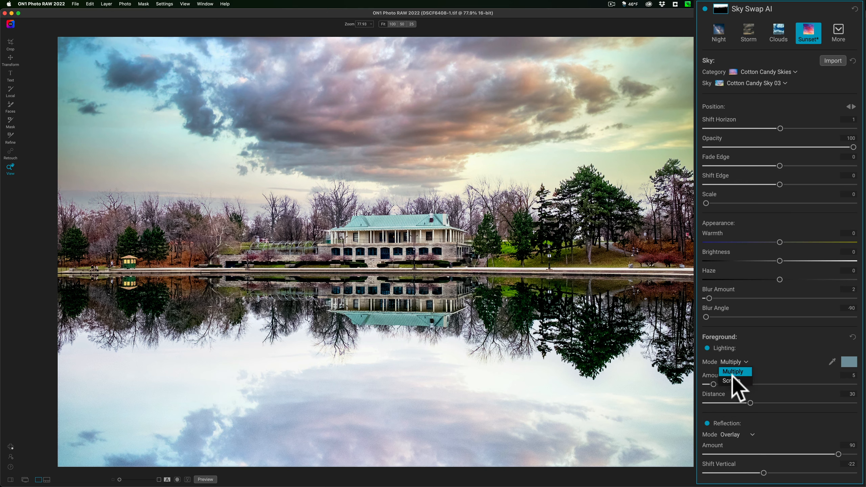
{"action": "left_click", "coordinate": [734, 380]}
{"action": "left_click", "coordinate": [738, 367]}
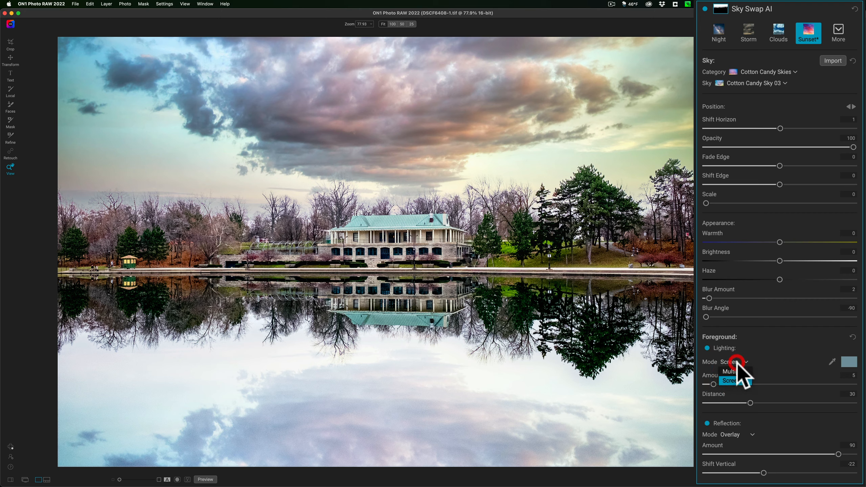
{"action": "left_click", "coordinate": [737, 367]}
{"action": "left_click_drag", "start_coordinate": [718, 381], "coordinate": [838, 382]}
- Return the foreground lighting mode to Multiply and set its Amount to 17
{"action": "left_click", "coordinate": [731, 361]}
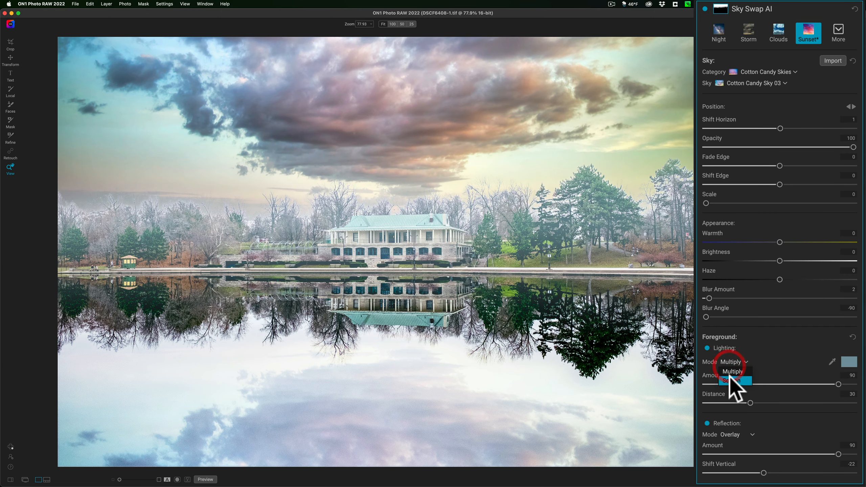
{"action": "left_click", "coordinate": [802, 358]}
{"action": "left_click_drag", "start_coordinate": [839, 384], "coordinate": [731, 384]}
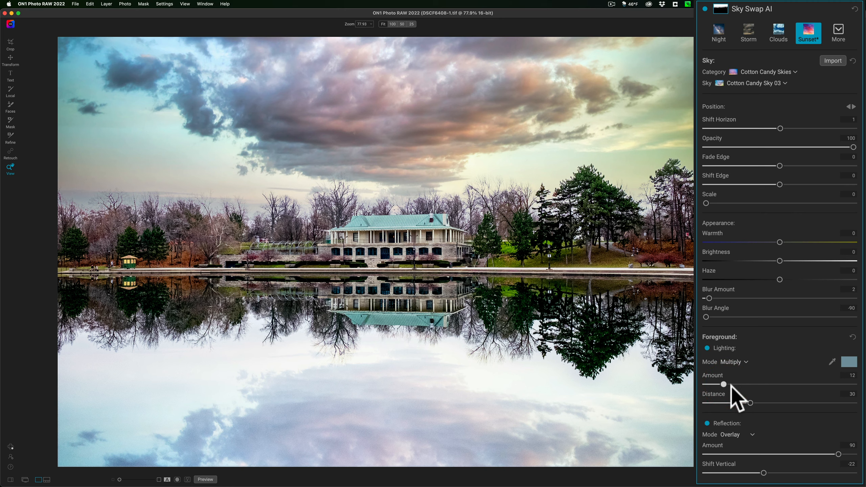
- Keep the reflection mode on Overlay with Amount 93, and set the foreground lighting Amount to 28
{"action": "left_click", "coordinate": [747, 435]}
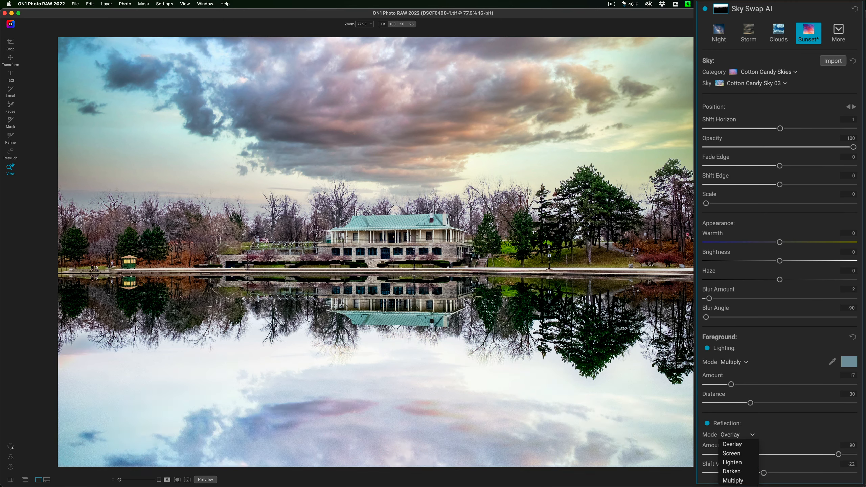
{"action": "left_click", "coordinate": [742, 445]}
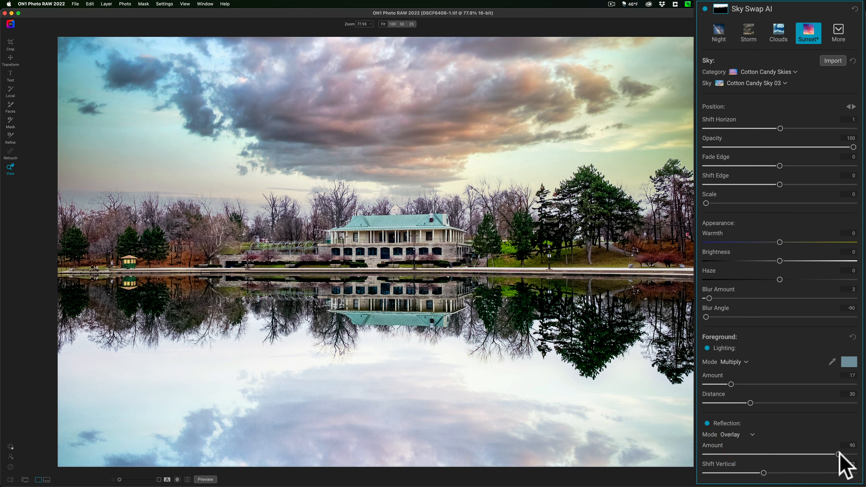
{"action": "left_click_drag", "start_coordinate": [839, 453], "coordinate": [842, 453]}
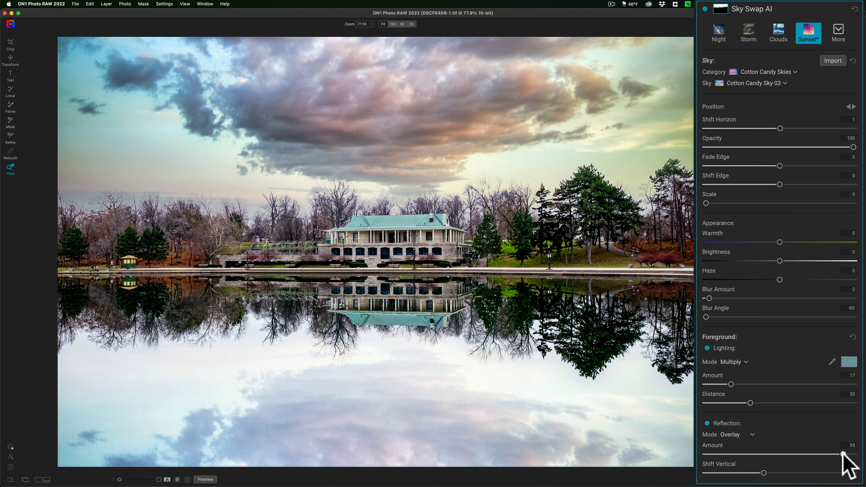
{"action": "left_click", "coordinate": [763, 473]}
{"action": "left_click_drag", "start_coordinate": [729, 384], "coordinate": [748, 381]}
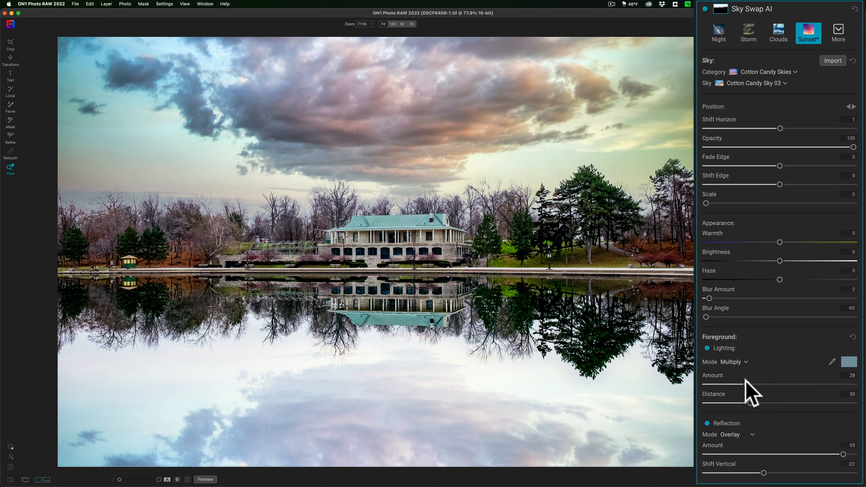
{"action": "left_click", "coordinate": [746, 381]}
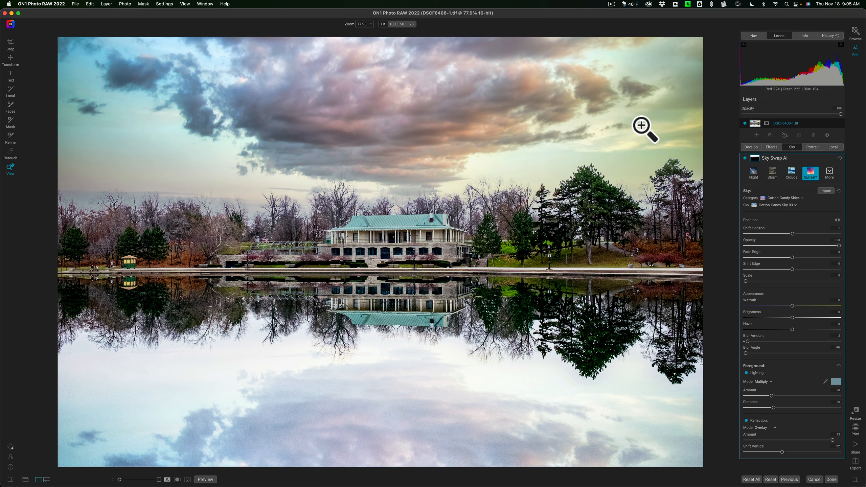
- Add a Sharpening effect filter to the photo and reduce its Opacity to 37
{"action": "left_click", "coordinate": [772, 147]}
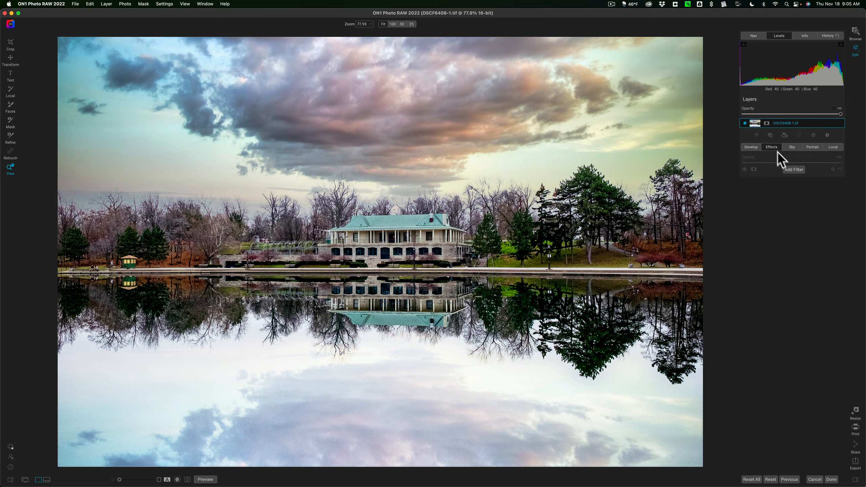
{"action": "left_click", "coordinate": [792, 169]}
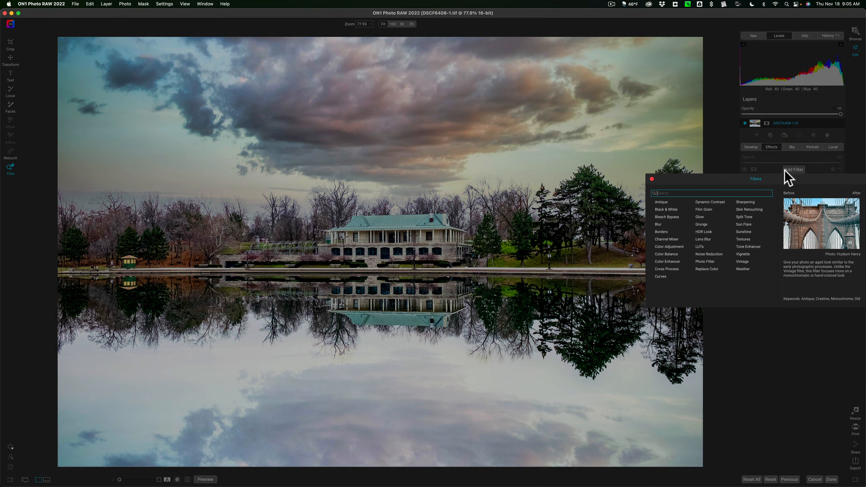
{"action": "left_click", "coordinate": [746, 202]}
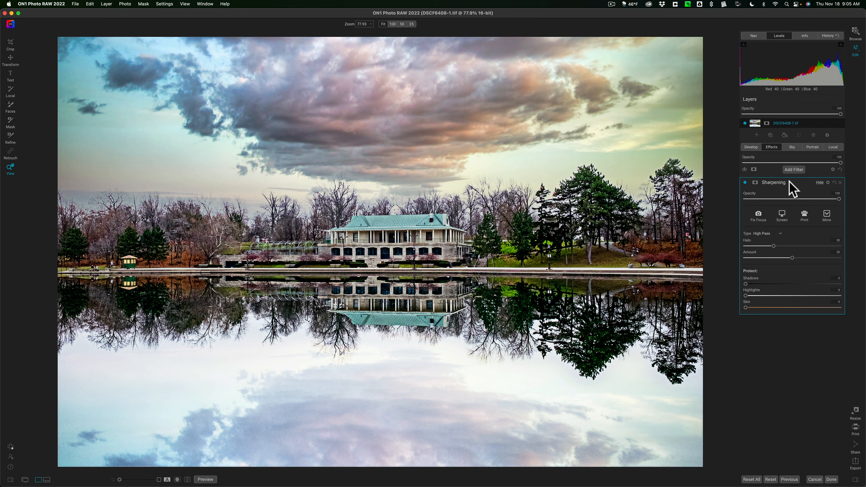
{"action": "left_click", "coordinate": [780, 199]}
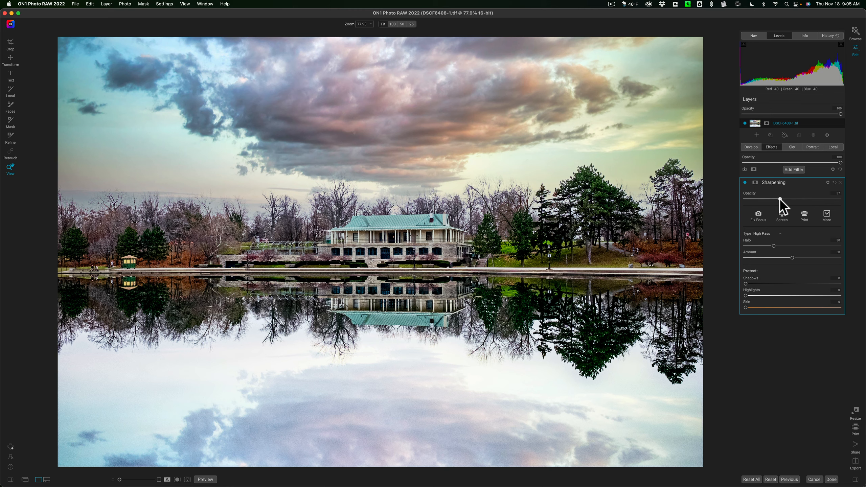